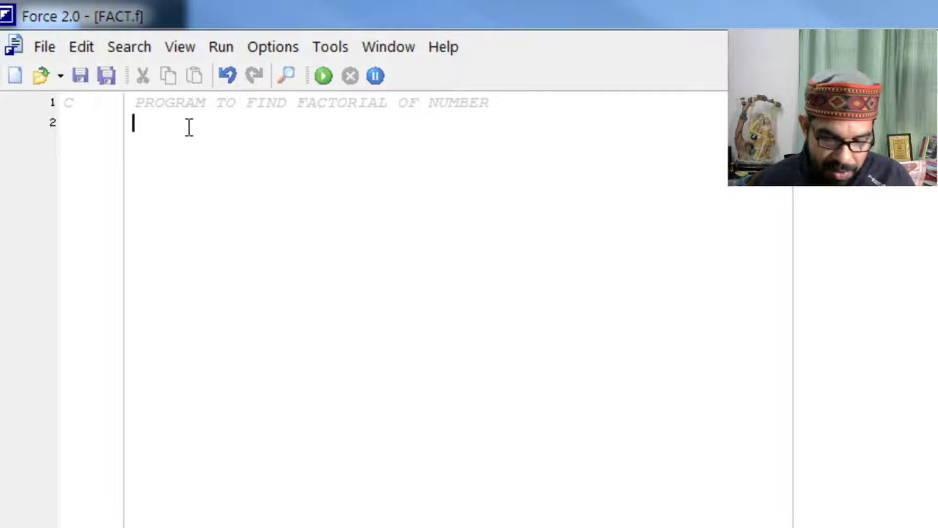
pyautogui.write('INT')
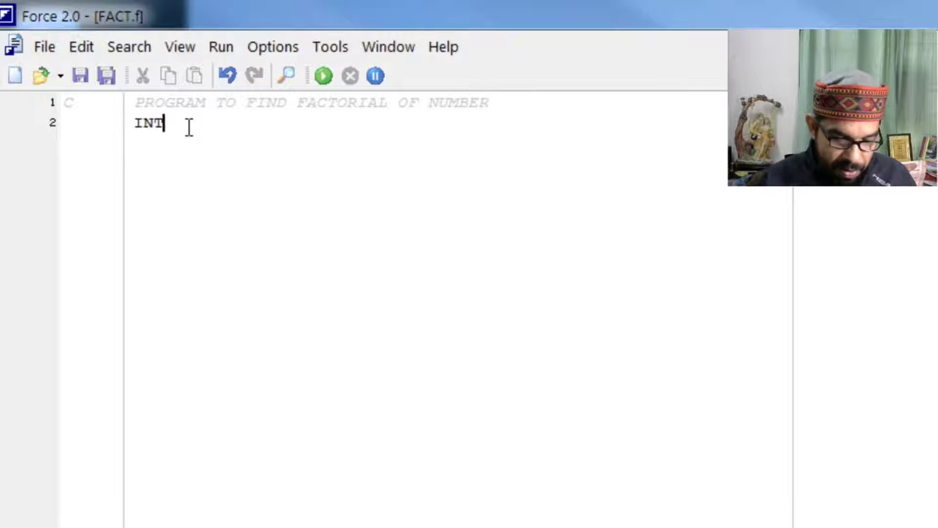
pyautogui.write('EGER ')
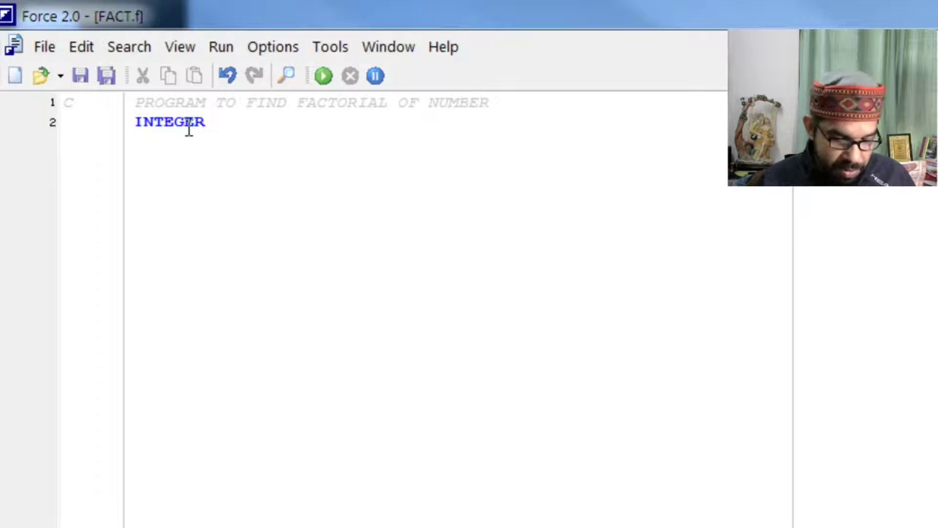
pyautogui.write('F,')
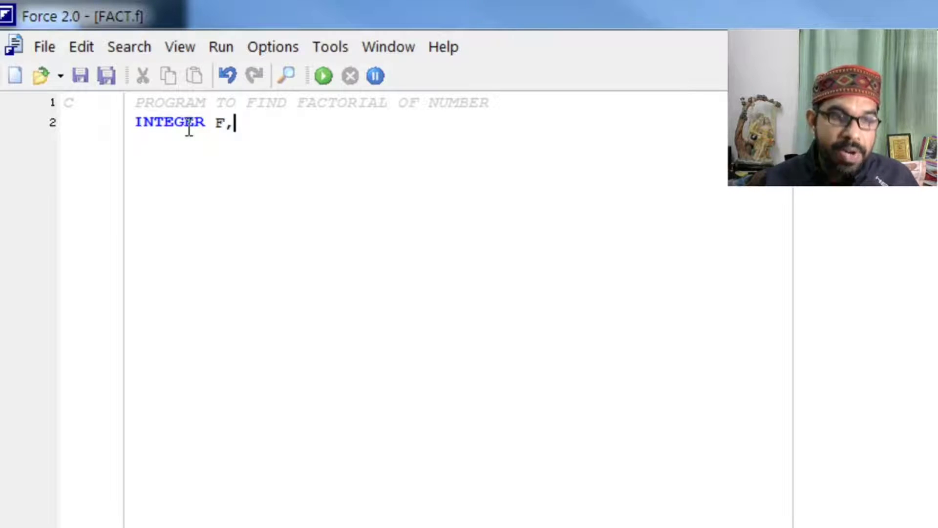
pyautogui.write('N,')
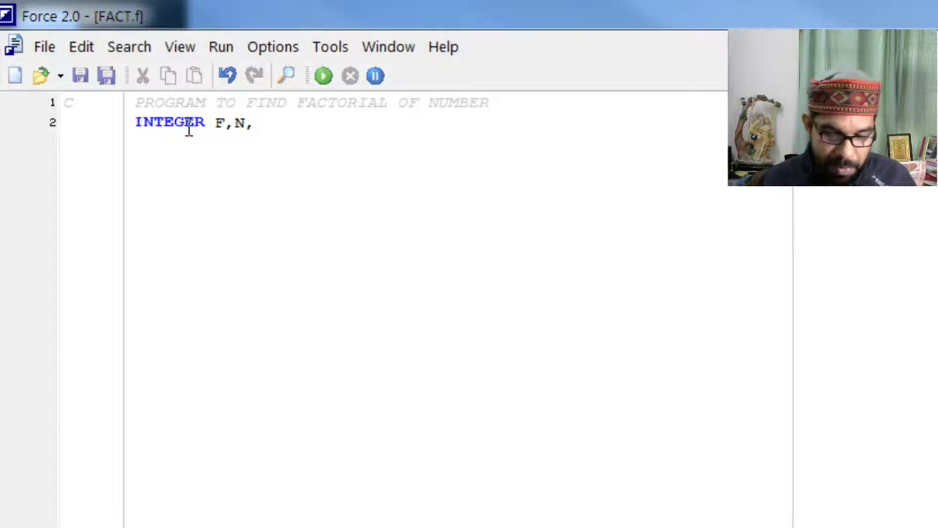
pyautogui.write('I')
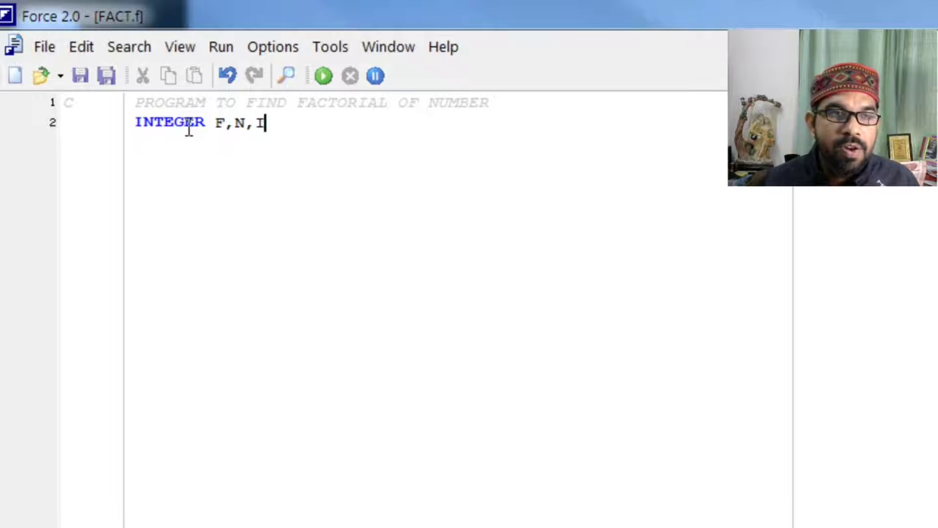
# Step: Write INTEGER F,N,I, PRINT*,'ENTER ANY INTEGER' and READ*,N as three lines
pyautogui.press('Return')
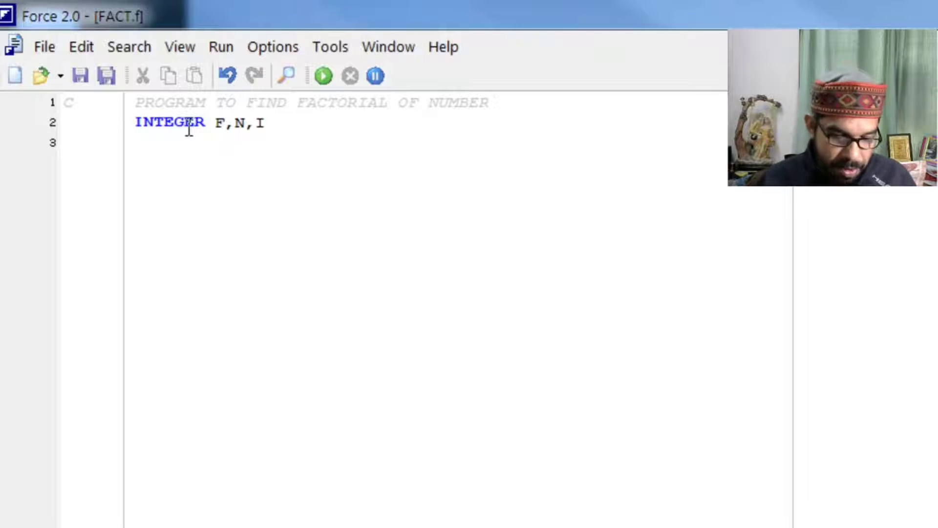
pyautogui.write('PRINT*')
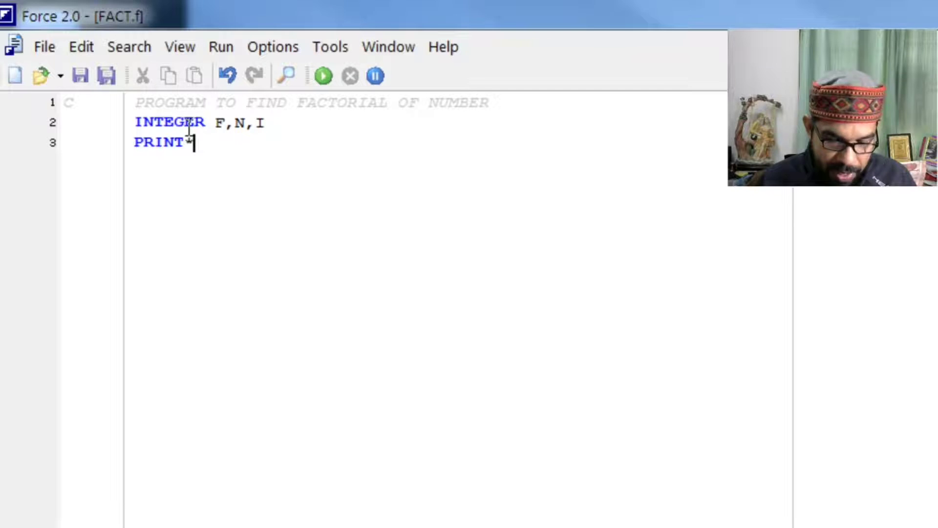
pyautogui.write(",''")
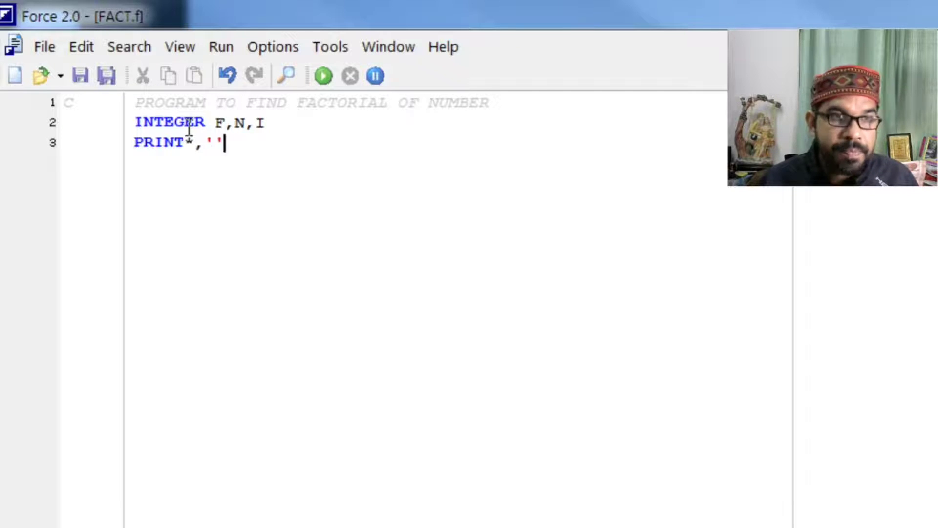
pyautogui.press('Left')
pyautogui.write('ENTER ')
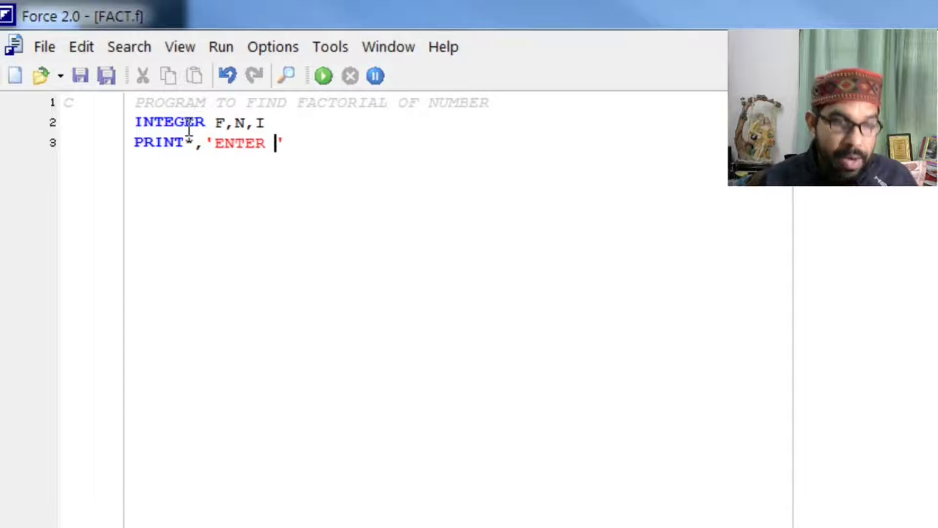
pyautogui.write('ANY INTE')
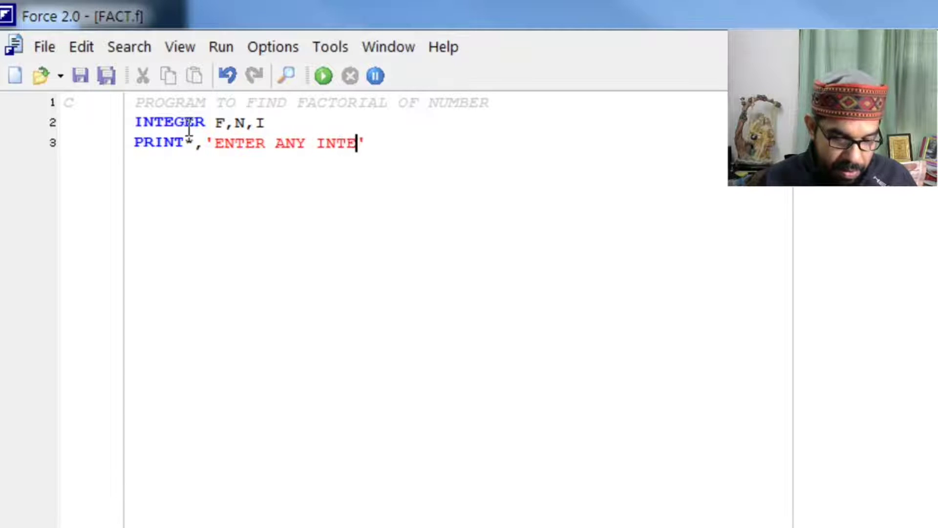
pyautogui.write('GER')
pyautogui.press('Return')
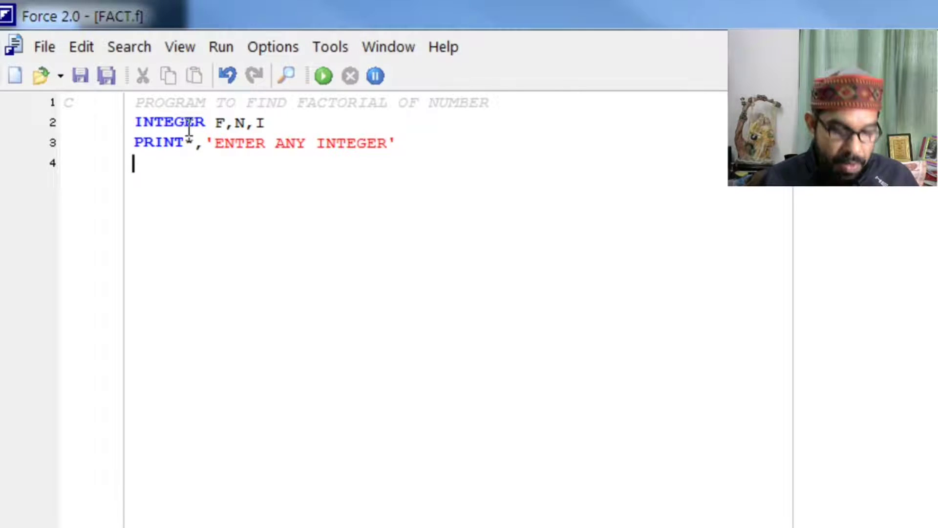
pyautogui.write('READ*')
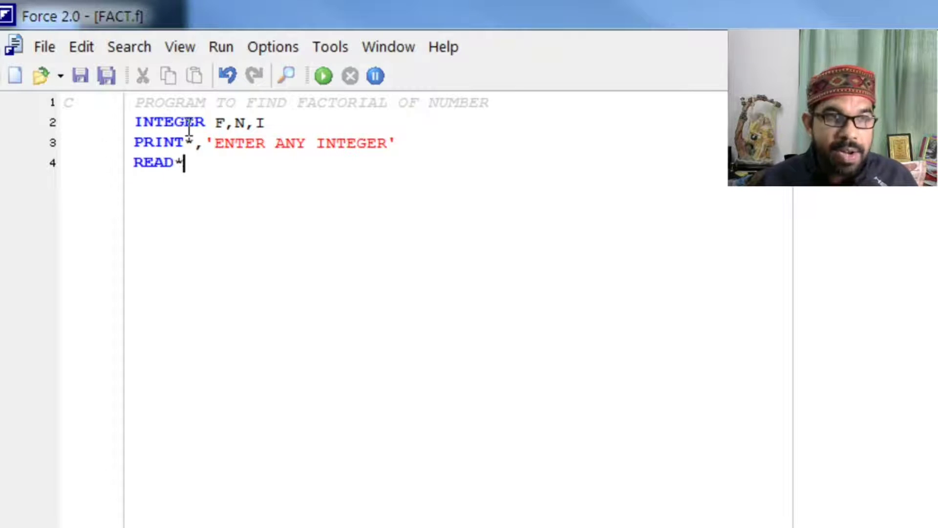
pyautogui.write(',')
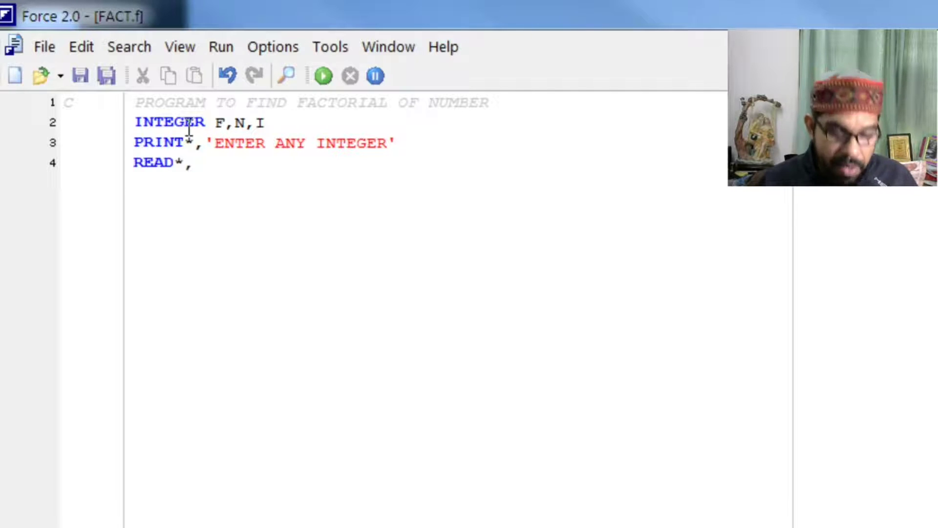
pyautogui.write('N')
pyautogui.press('Return')
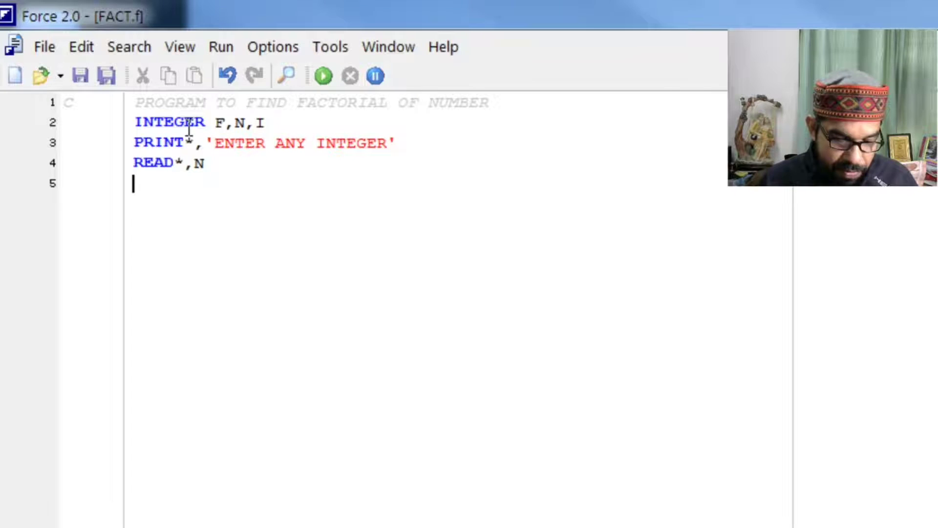
pyautogui.write('F=1')
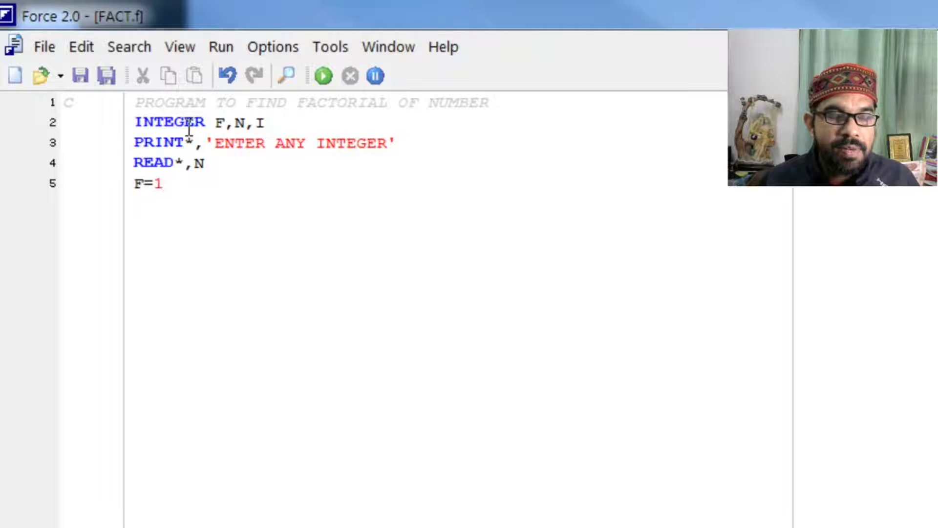
# Step: Write F=1, the DO 10 I=1,N loop with F = F*I, and begin label 10 CONTINUE
pyautogui.press('Return')
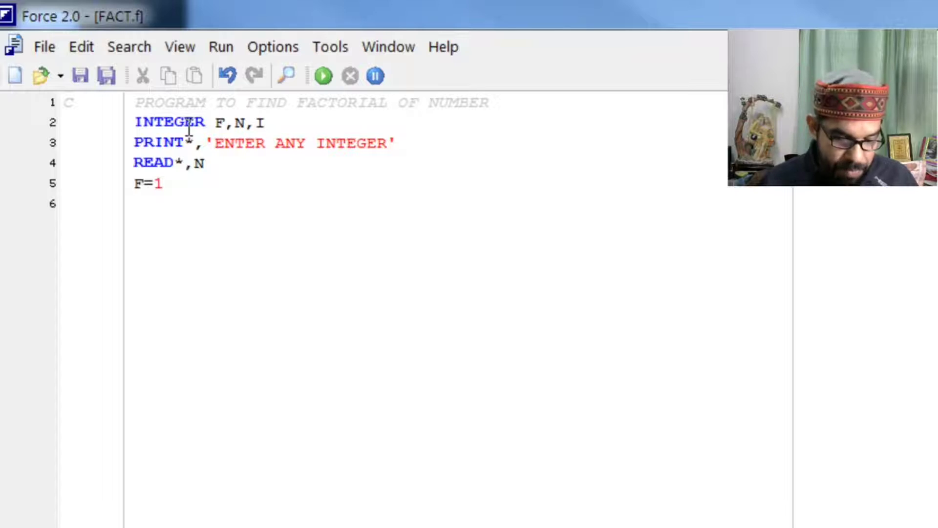
pyautogui.write('DO 10 ')
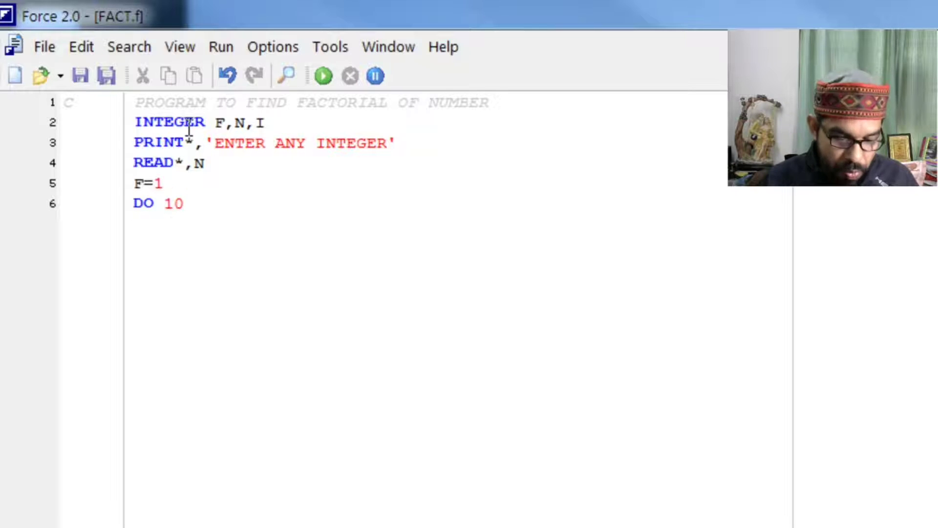
pyautogui.write('I=1,')
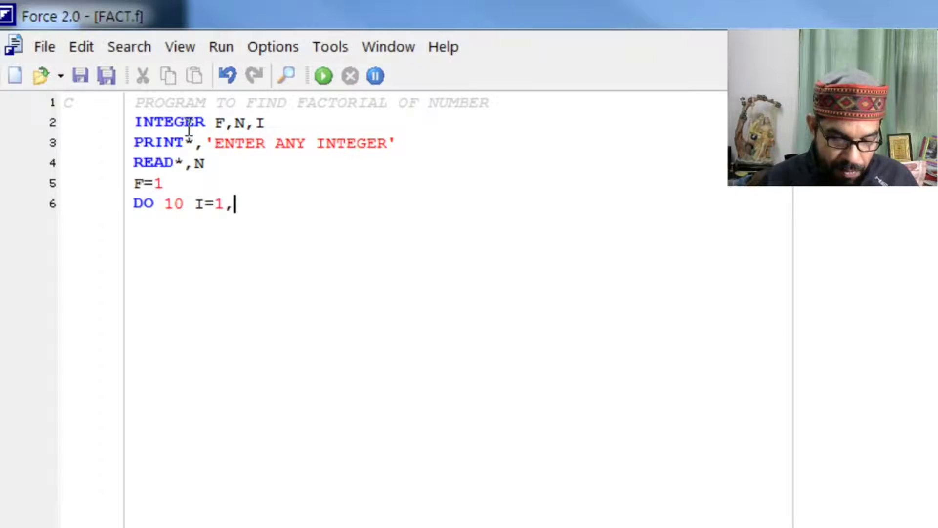
pyautogui.write('N')
pyautogui.press('Return')
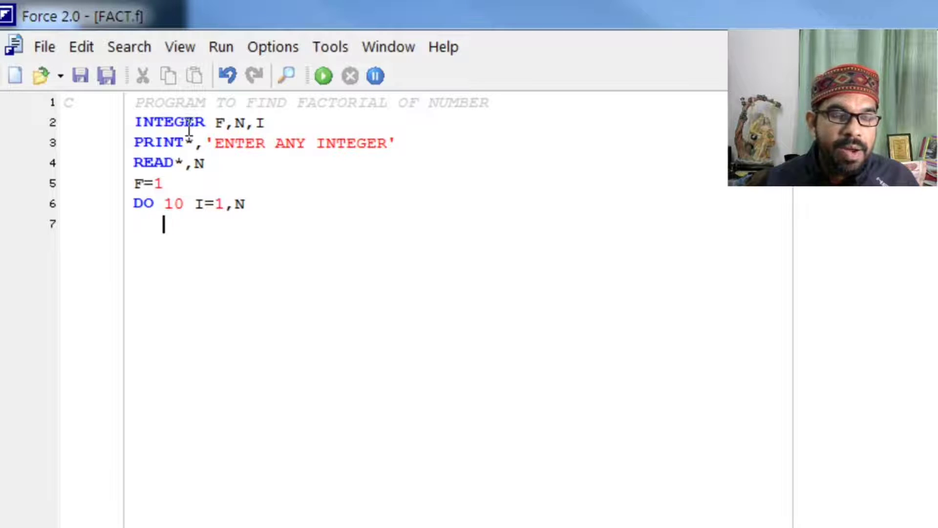
pyautogui.press('BackSpace')
pyautogui.write('F = ')
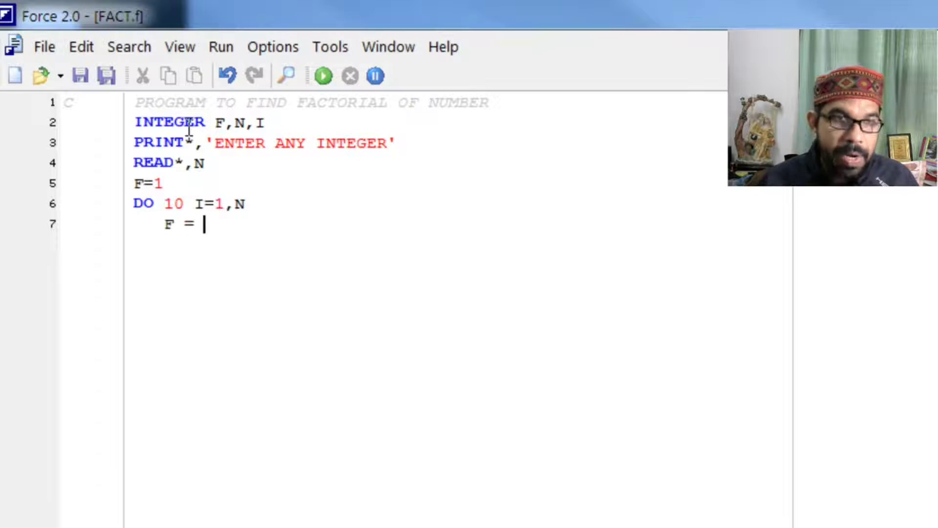
pyautogui.write('F*')
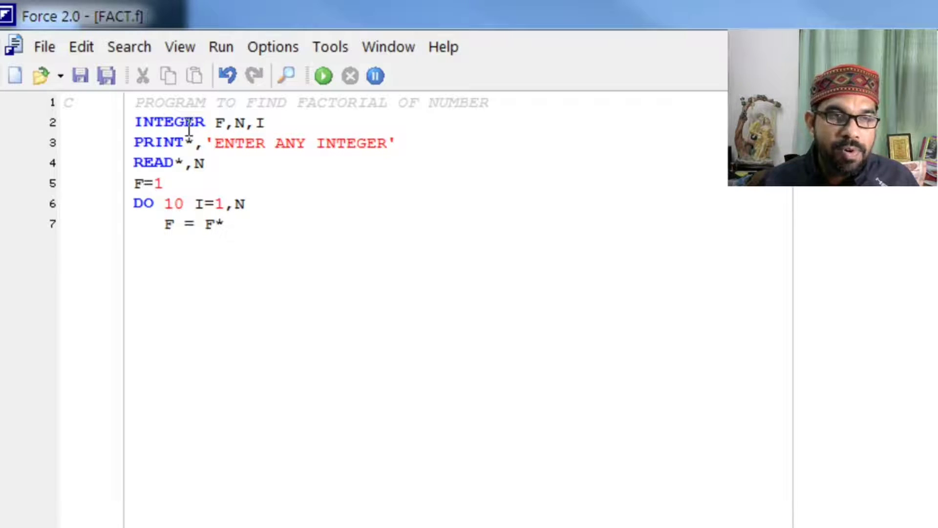
pyautogui.write('I')
pyautogui.press('Return')
pyautogui.press('BackSpace')
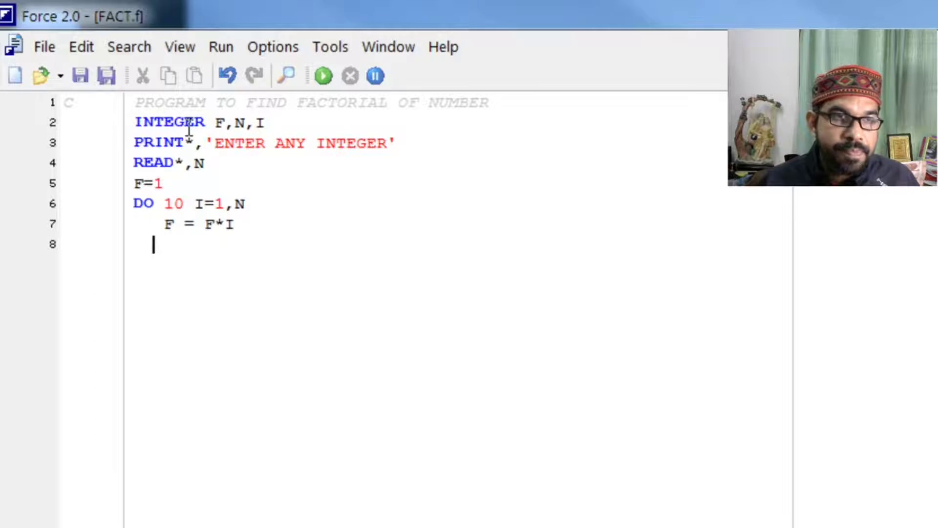
pyautogui.press('BackSpace')
pyautogui.press('BackSpace')
pyautogui.press('BackSpace')
pyautogui.press('BackSpace')
pyautogui.press('BackSpace')
pyautogui.press('BackSpace')
pyautogui.write('10  ')
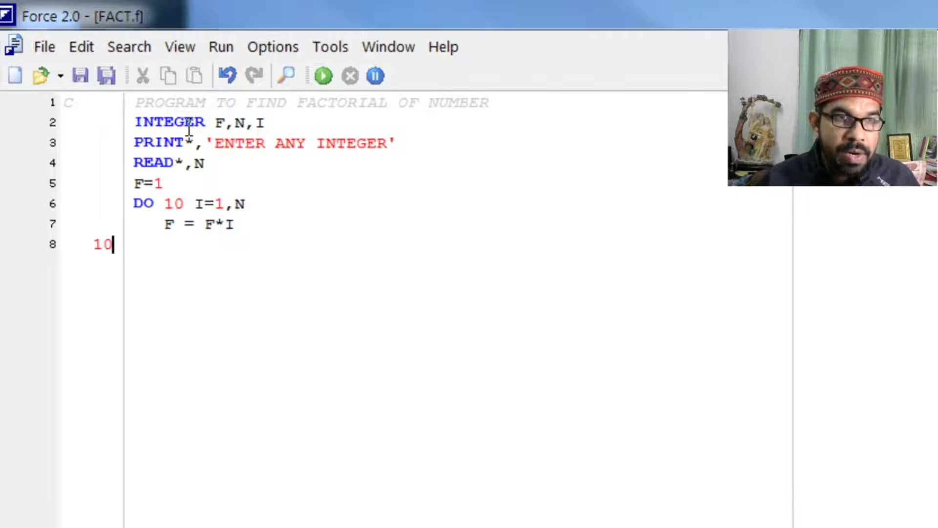
pyautogui.write('CON')
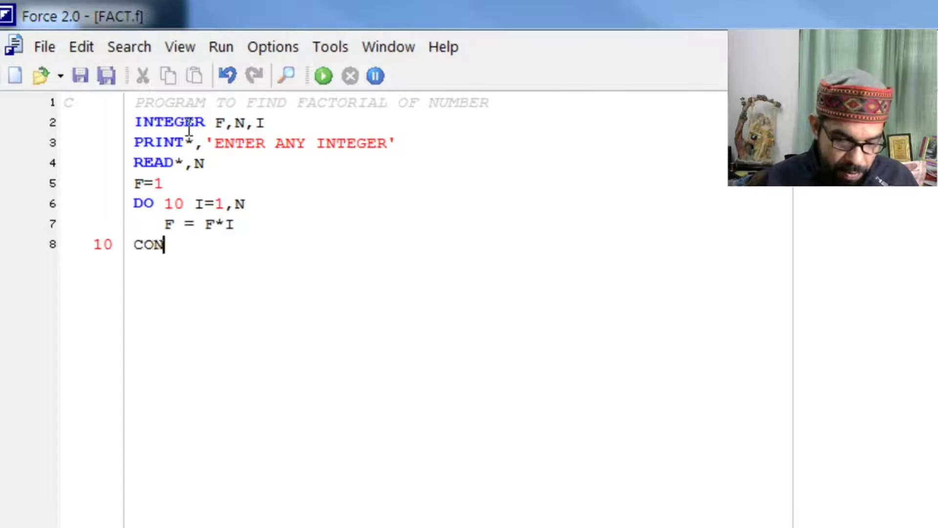
pyautogui.write('TINUE')
# Step: Add PRINT*,'FACTORIAL OF',N,'IS EQUAL TO',F followed by READ*, STOP and END lines
pyautogui.press('Return')
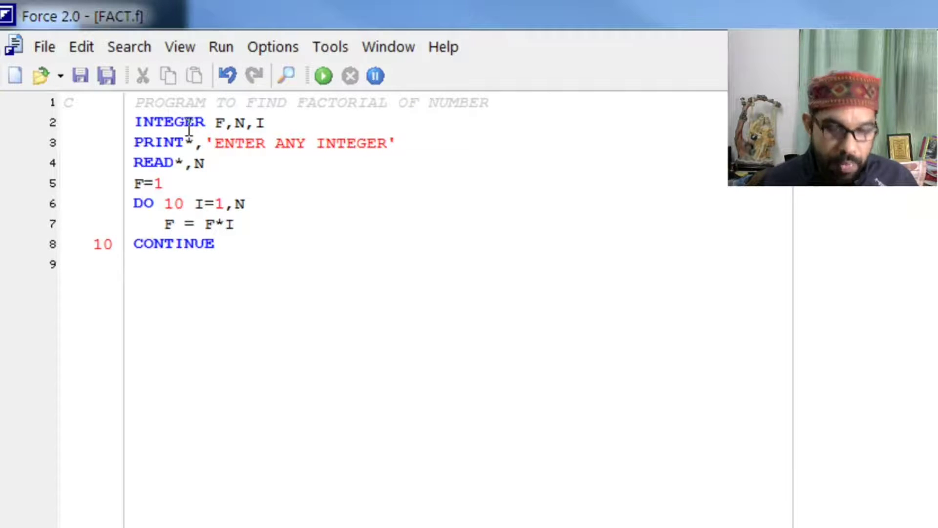
pyautogui.write('PRINT')
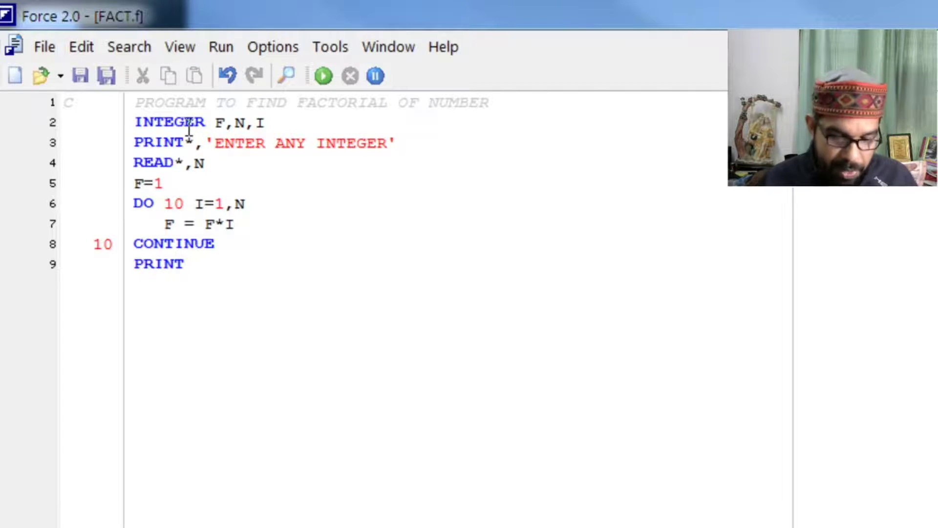
pyautogui.write('*,')
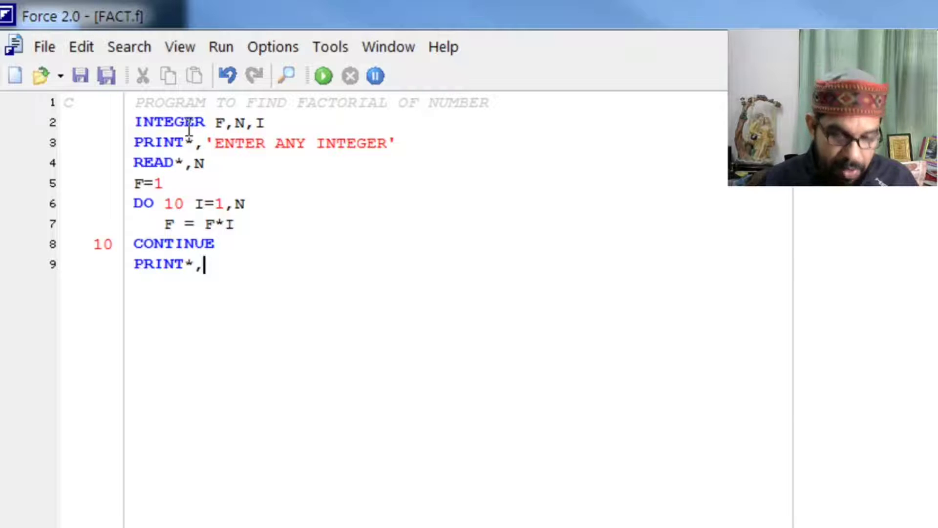
pyautogui.write("'FAC")
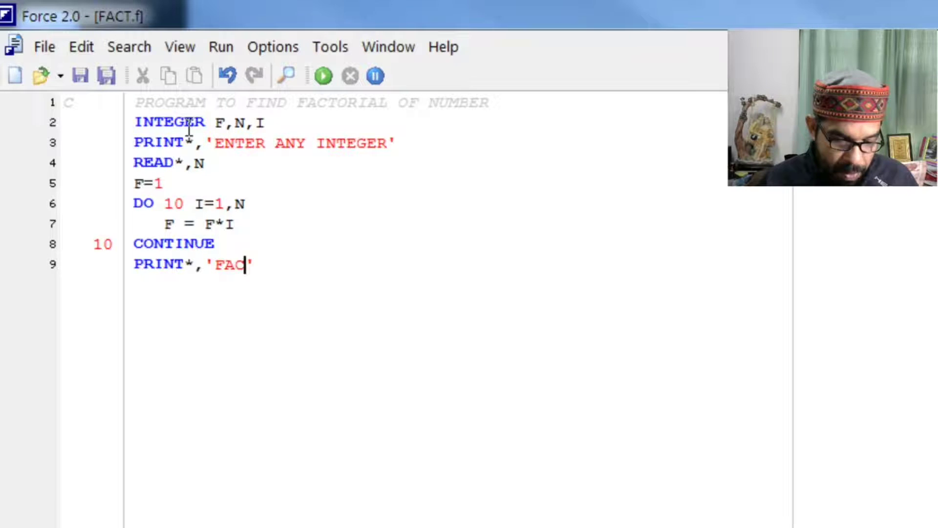
pyautogui.write('TORIAL ')
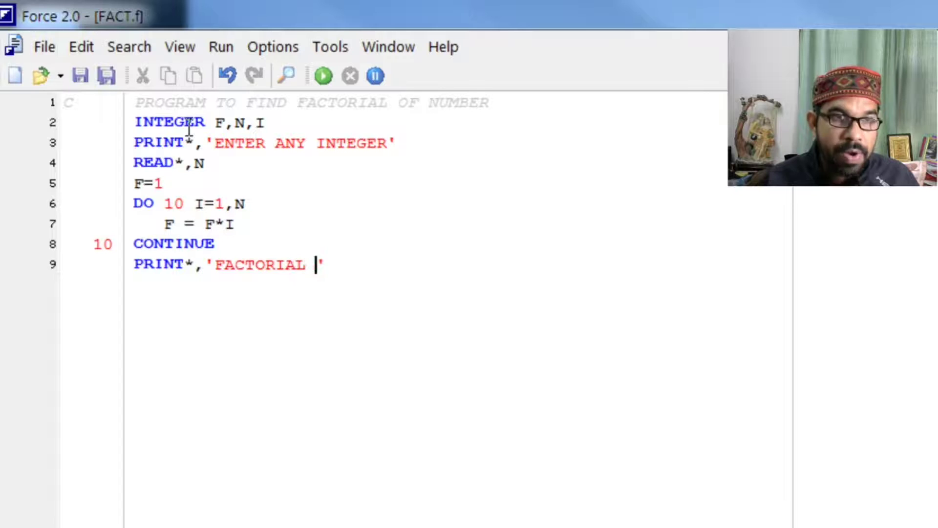
pyautogui.write("OF'")
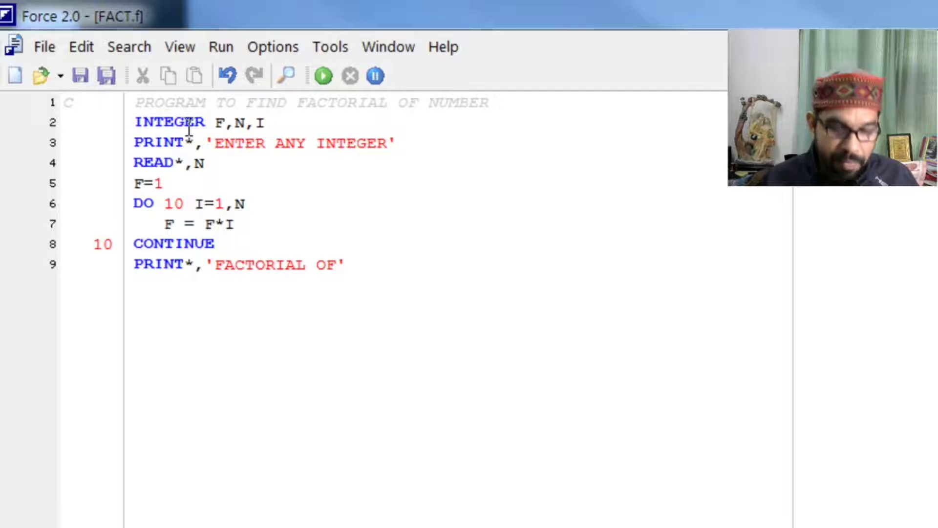
pyautogui.write(',N')
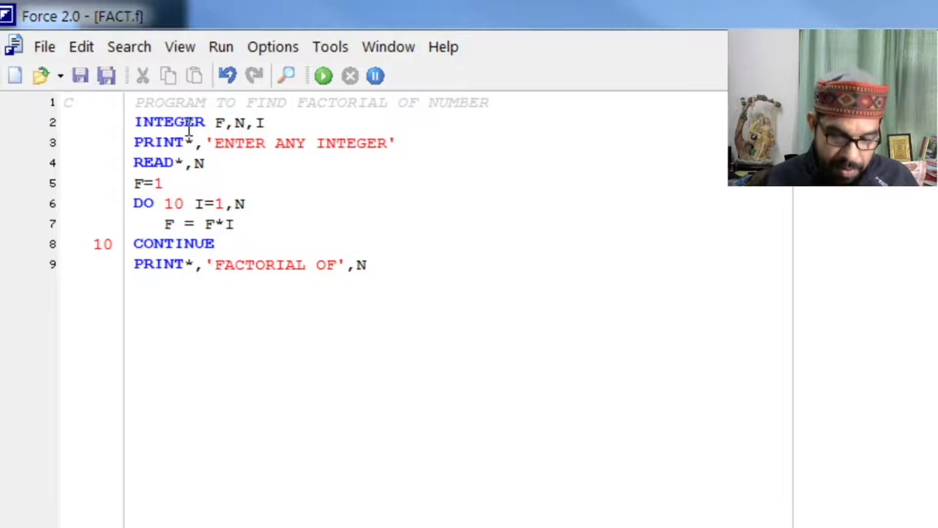
pyautogui.write(",'")
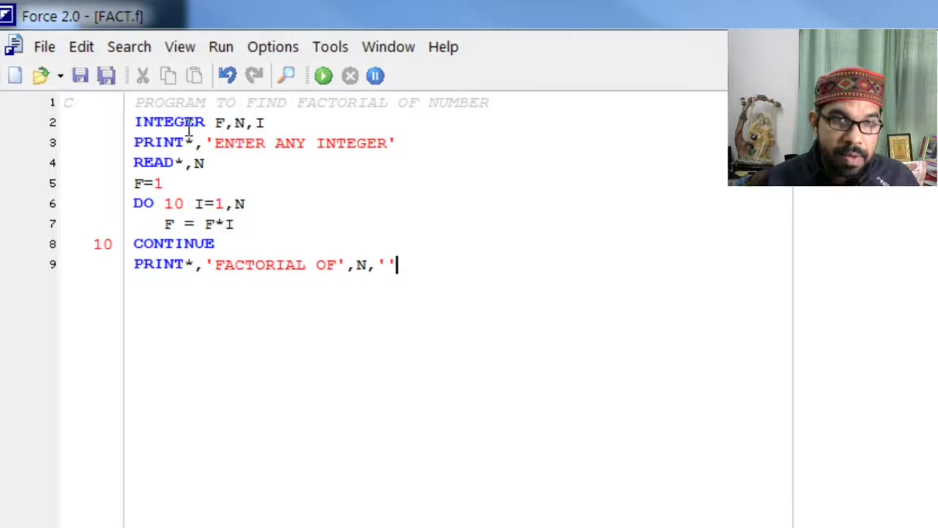
pyautogui.write('IS E')
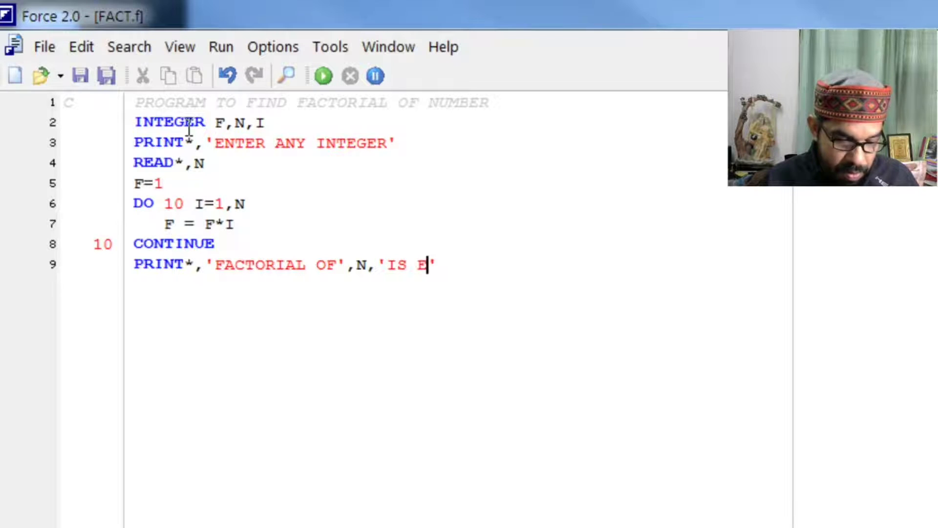
pyautogui.write('QUAL TO')
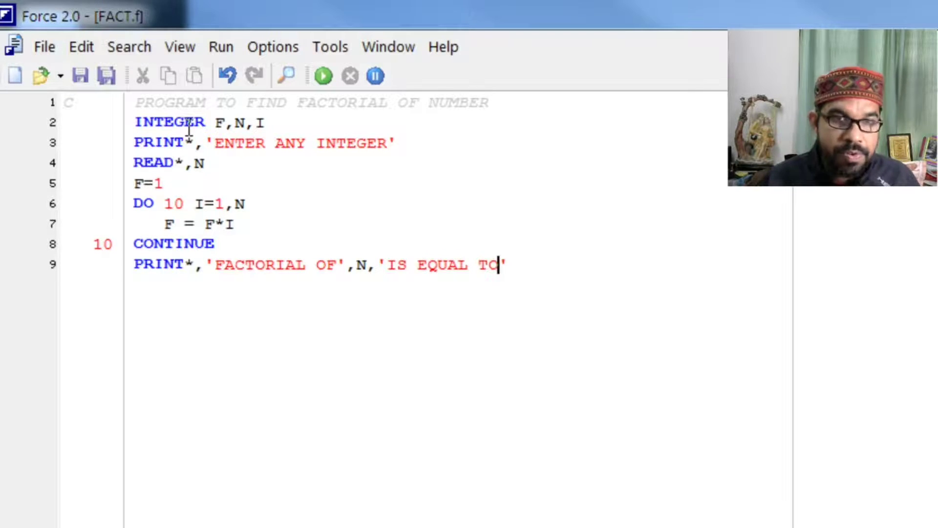
pyautogui.press('End')
pyautogui.write(',F')
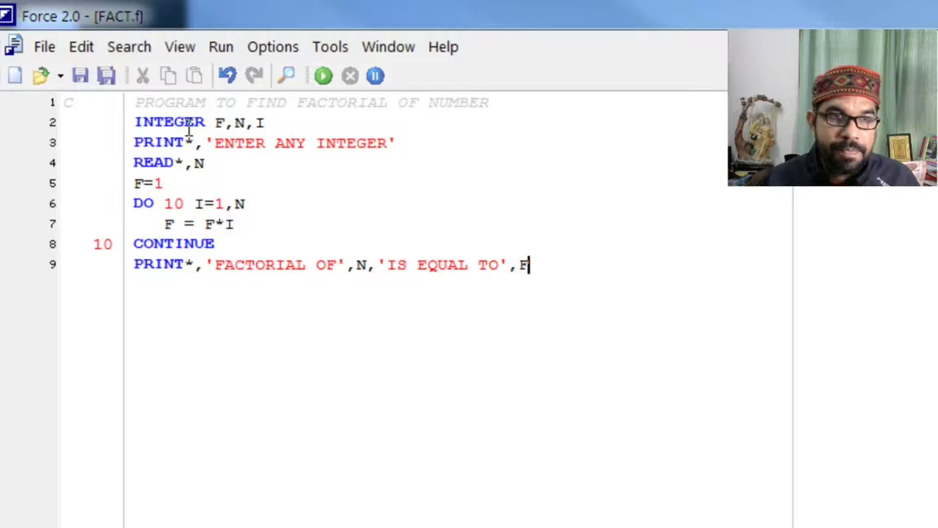
pyautogui.press('Return')
pyautogui.write('PEAD')
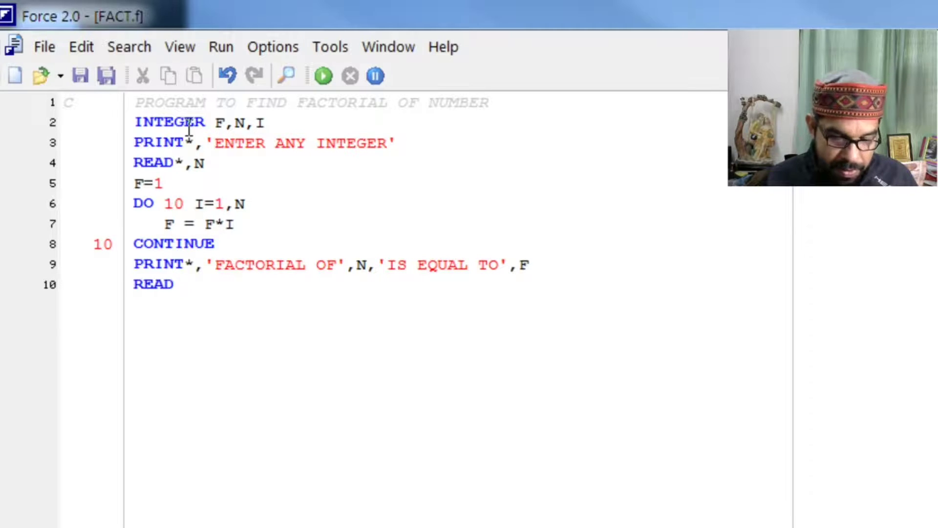
pyautogui.write('*')
pyautogui.press('Return')
pyautogui.write('STOP')
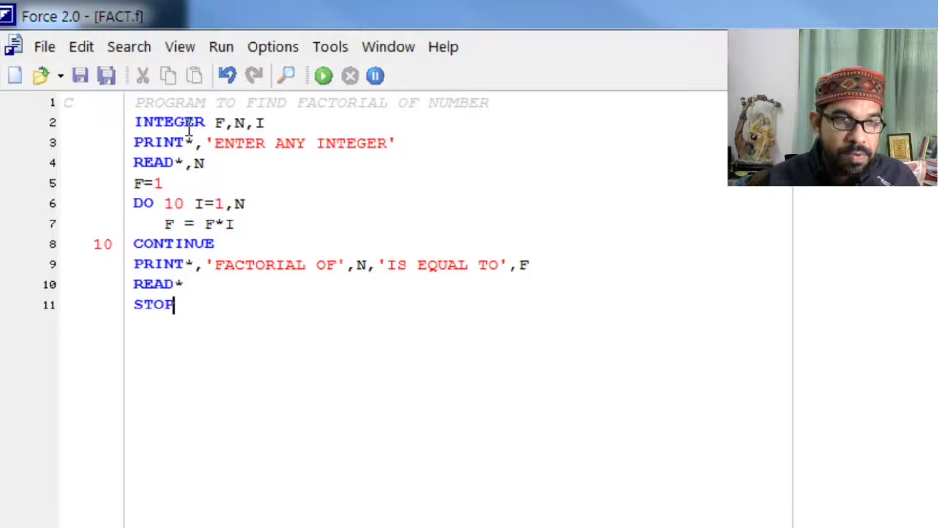
pyautogui.press('Return')
pyautogui.write('END')
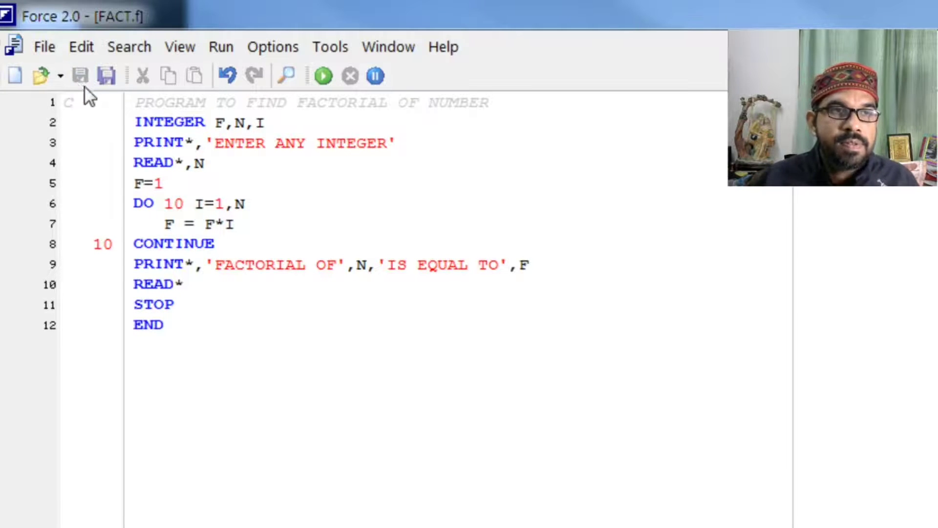
# Step: Compile FACT.f and dismiss the zero-error result
pyautogui.click(226, 49)
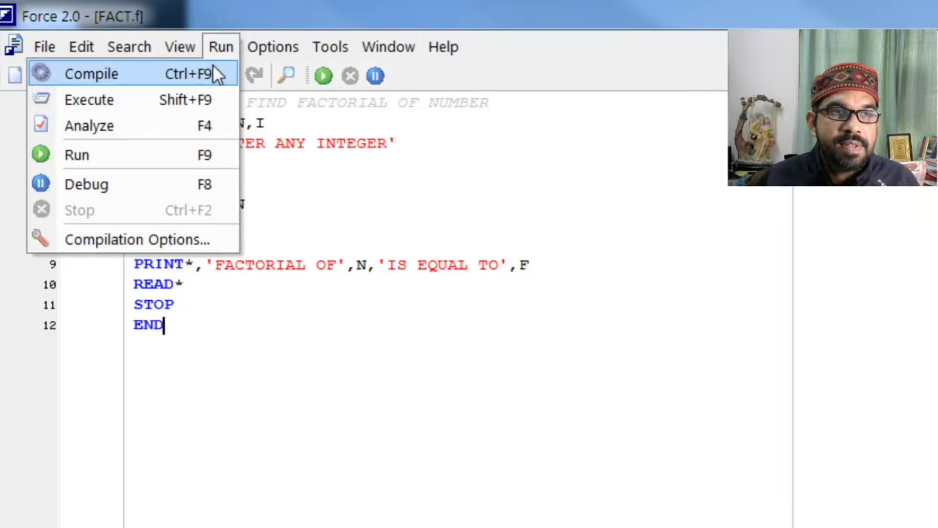
pyautogui.click(209, 71)
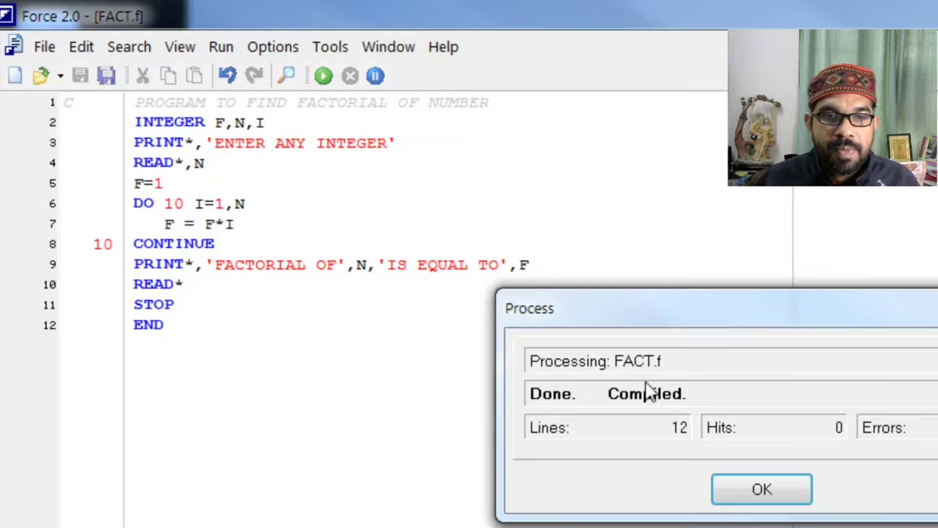
pyautogui.click(745, 487)
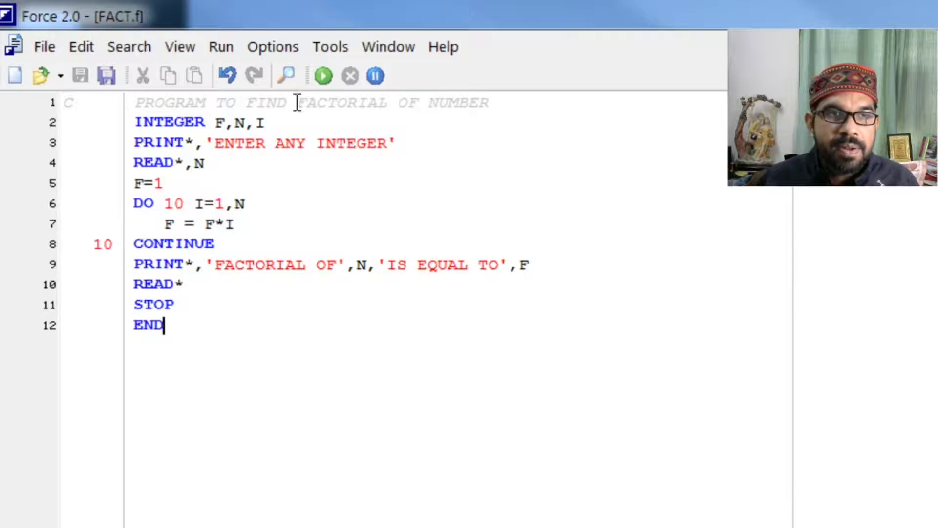
# Step: Run FACT.exe in a maximized console, enter 5, then close it
pyautogui.click(323, 75)
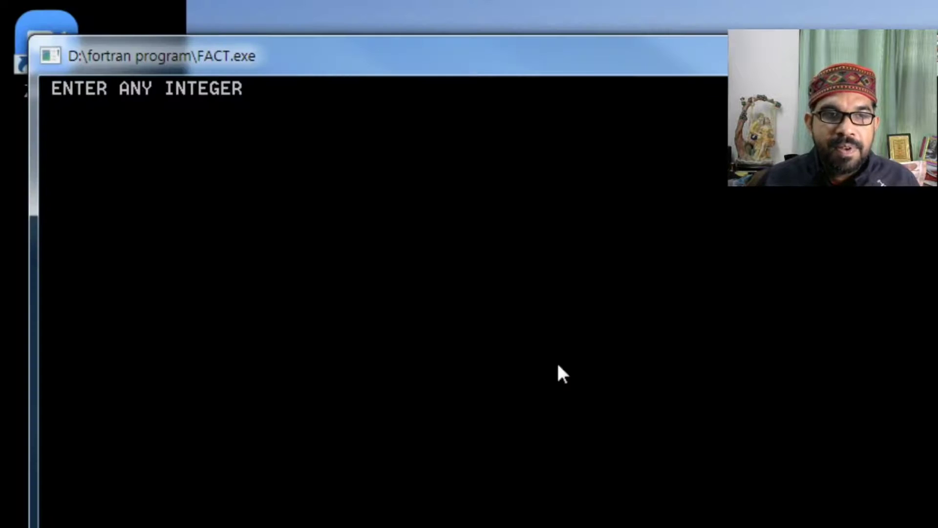
pyautogui.doubleClick(551, 63)
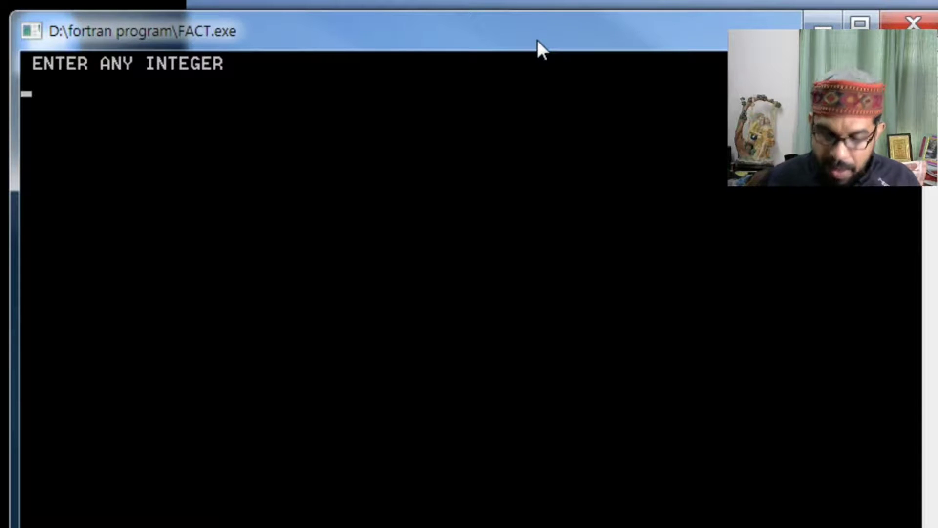
pyautogui.write('5')
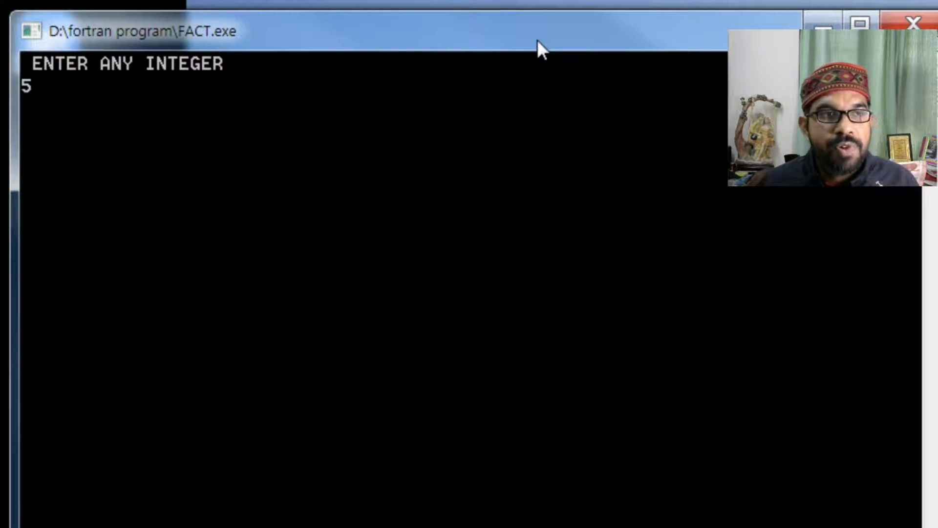
pyautogui.press('Return')
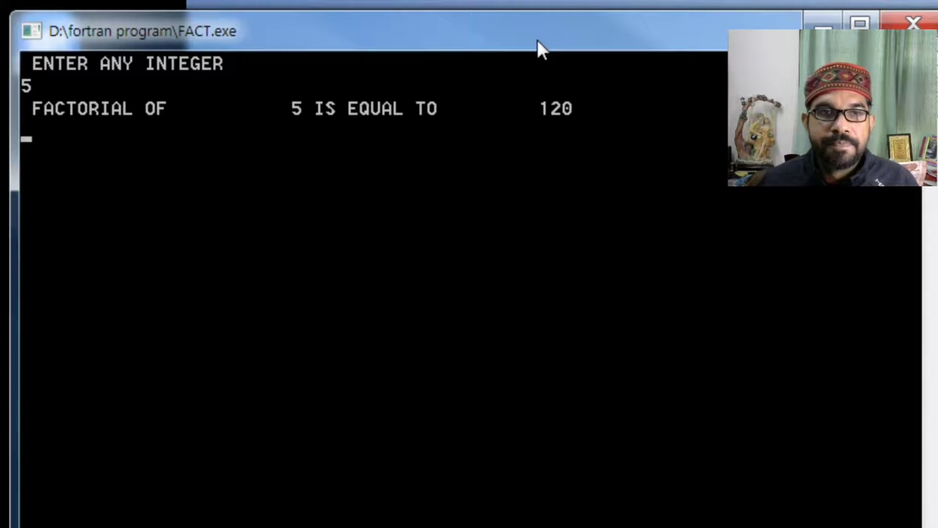
pyautogui.press('Return')
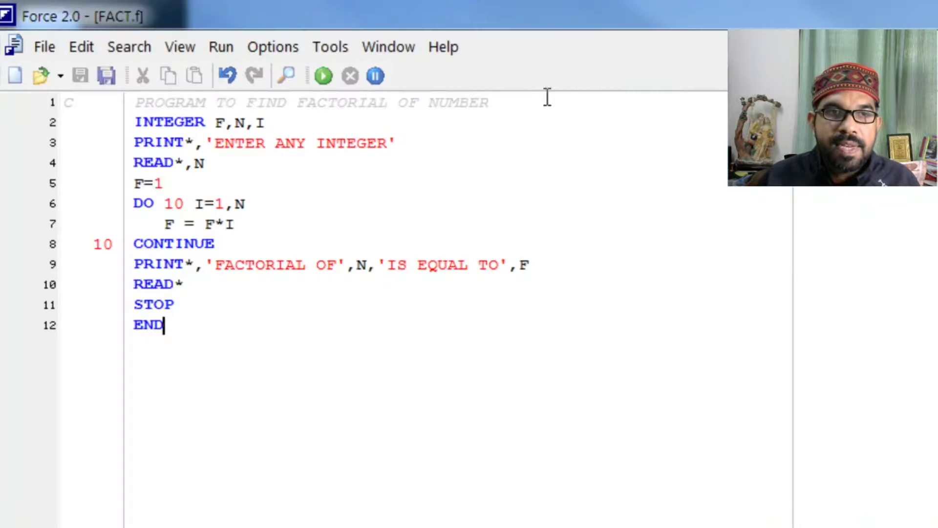
# Step: Run the program again with 7 and close the console
pyautogui.click(323, 76)
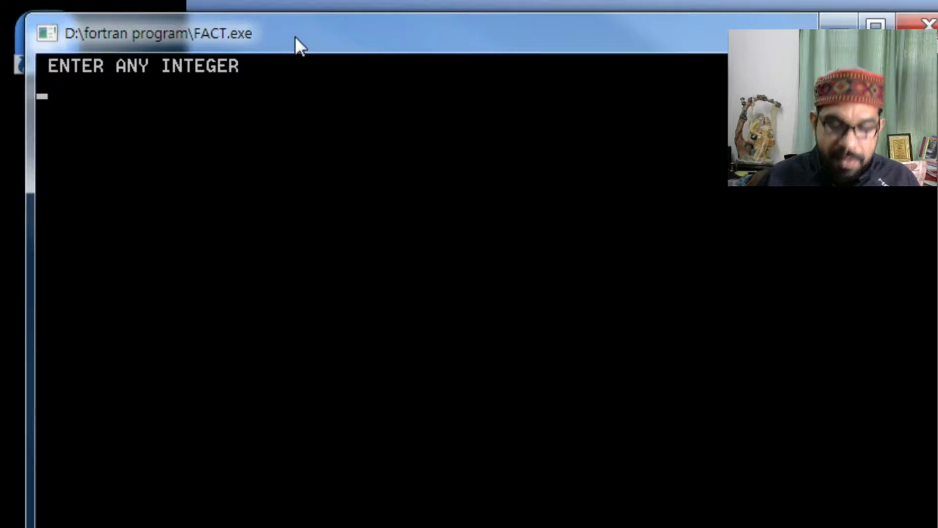
pyautogui.write('7')
pyautogui.press('Return')
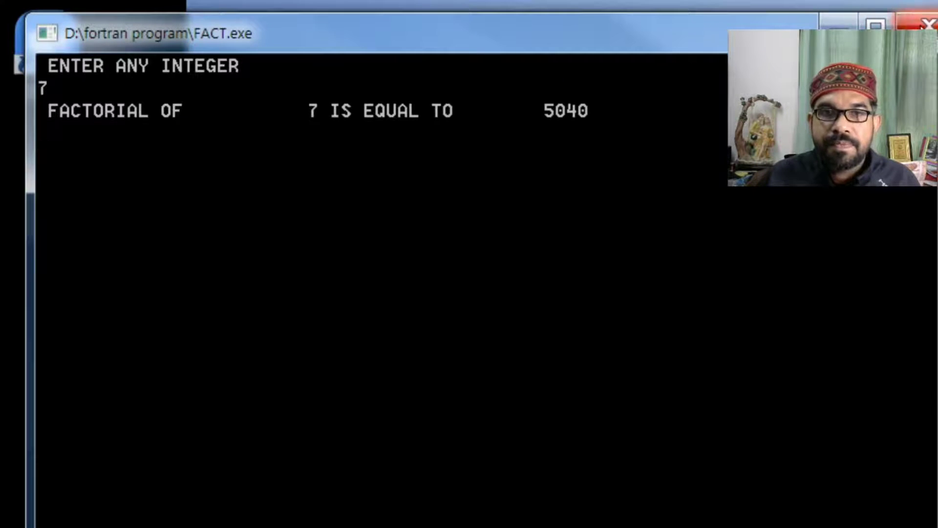
pyautogui.click(926, 25)
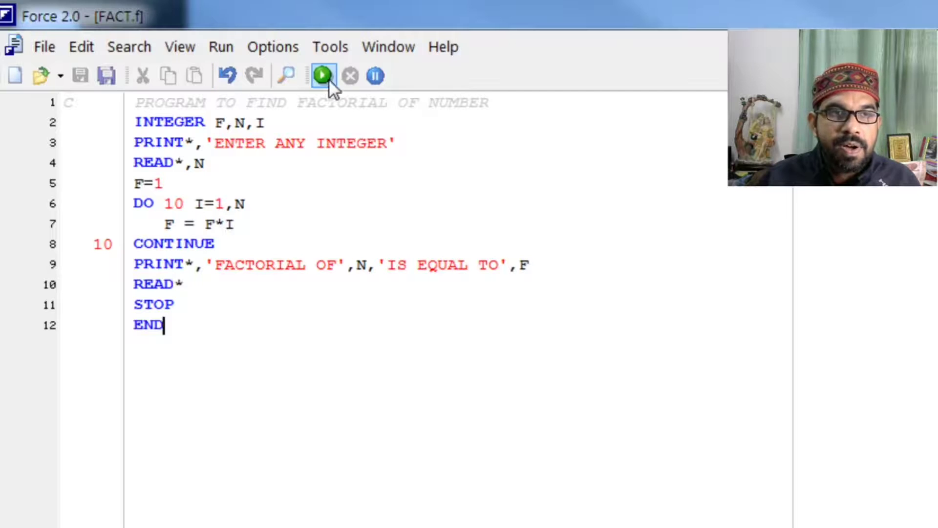
# Step: Run it with 10 to get 3628800, then return to the editor
pyautogui.click(328, 78)
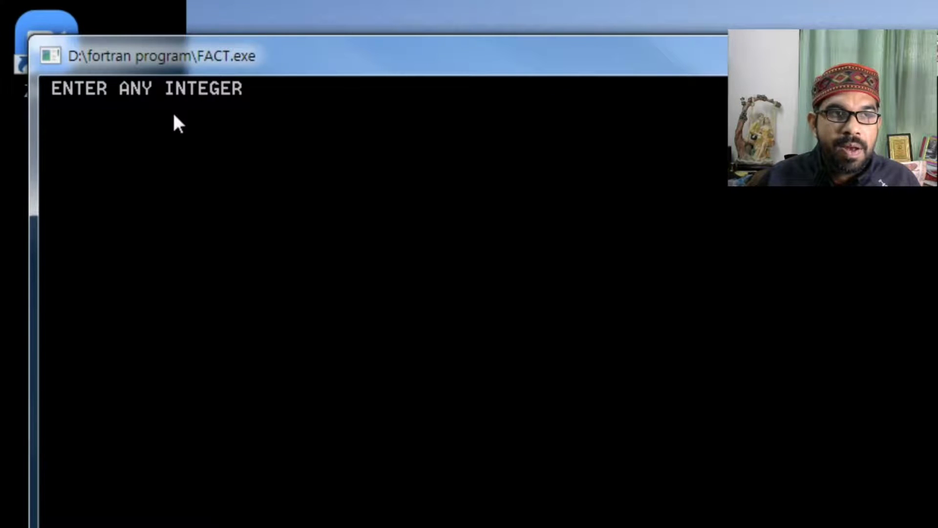
pyautogui.write('10')
pyautogui.press('Return')
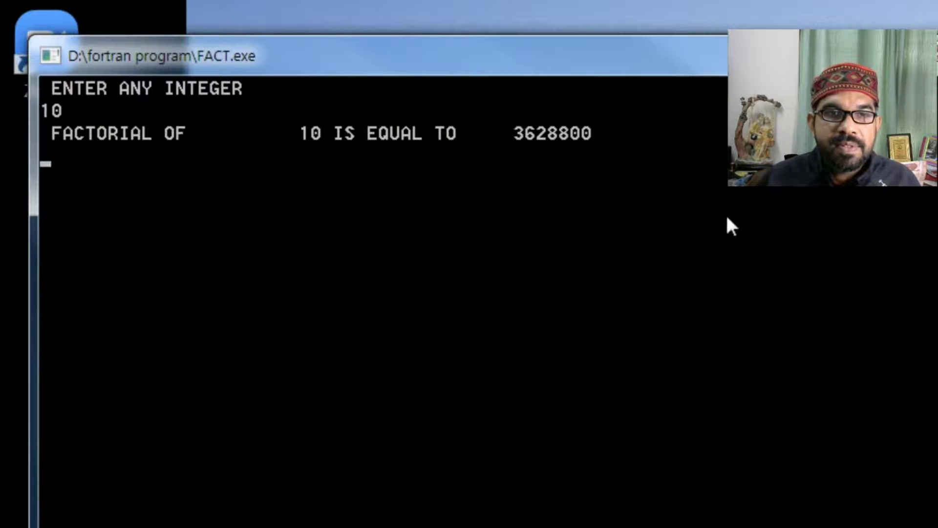
pyautogui.press('Return')
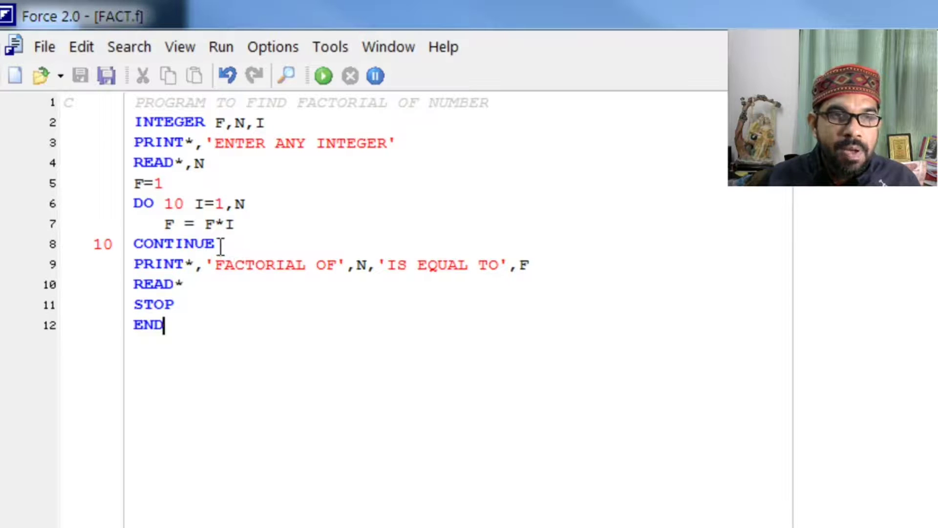
# Step: Replace line 9's quoted PRINT arguments with 20,N,F
pyautogui.click(189, 263)
pyautogui.write('10')
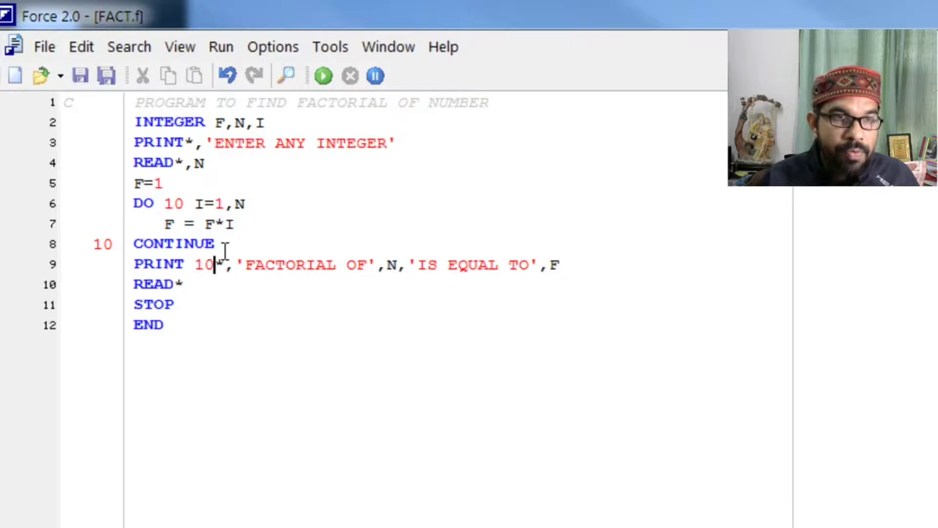
pyautogui.press('Delete')
pyautogui.press('Right')
pyautogui.press('Right')
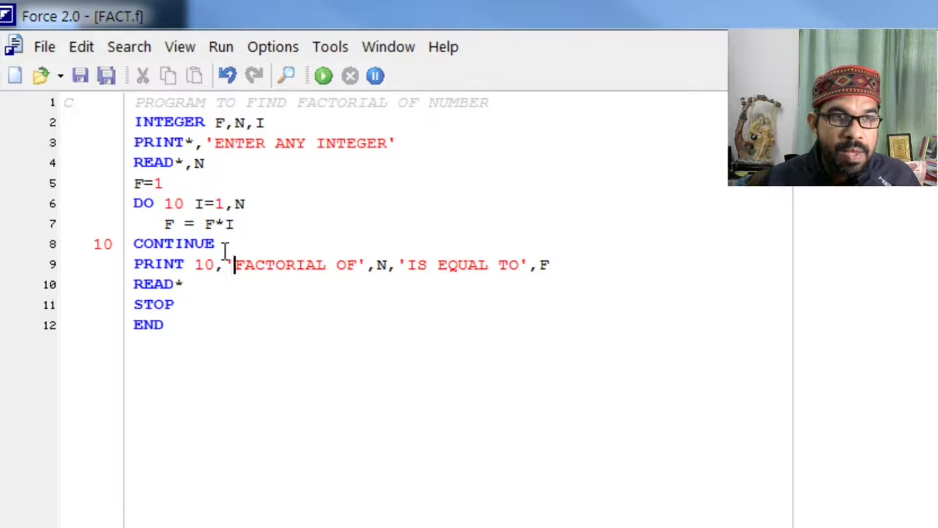
pyautogui.press('Left')
pyautogui.press('Delete')
pyautogui.press('Delete')
pyautogui.press('Delete')
pyautogui.press('Delete')
pyautogui.press('Delete')
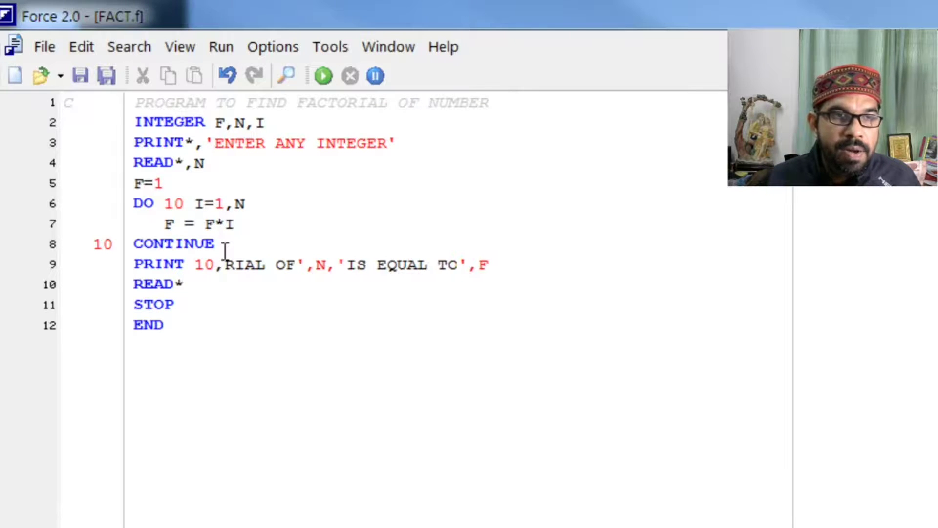
pyautogui.press('Left')
pyautogui.press('Left')
pyautogui.press('Left')
pyautogui.press('Delete')
pyautogui.write('2')
pyautogui.press('Right')
pyautogui.press('Right')
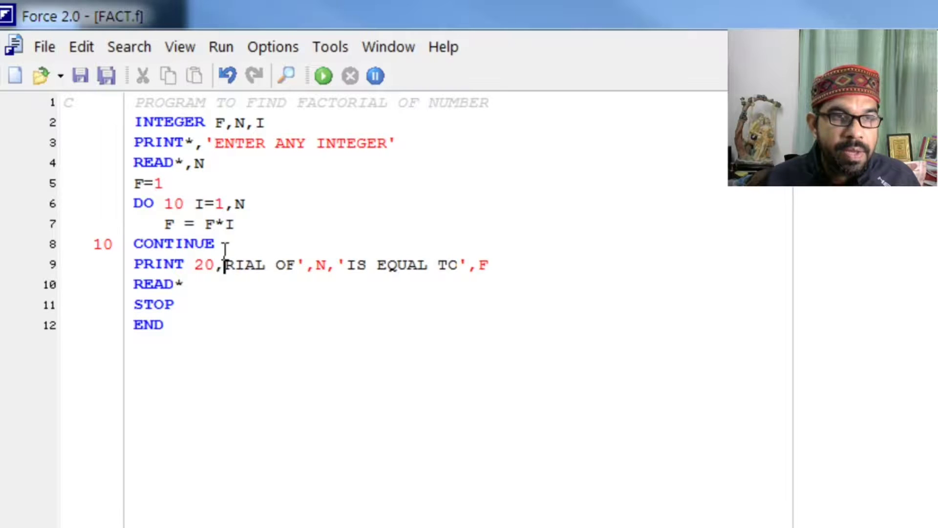
pyautogui.press('Delete')
pyautogui.press('Delete')
pyautogui.press('Delete')
pyautogui.press('Delete')
pyautogui.press('Delete')
pyautogui.press('Delete')
pyautogui.press('Delete')
pyautogui.press('Delete')
pyautogui.press('Delete')
pyautogui.press('Delete')
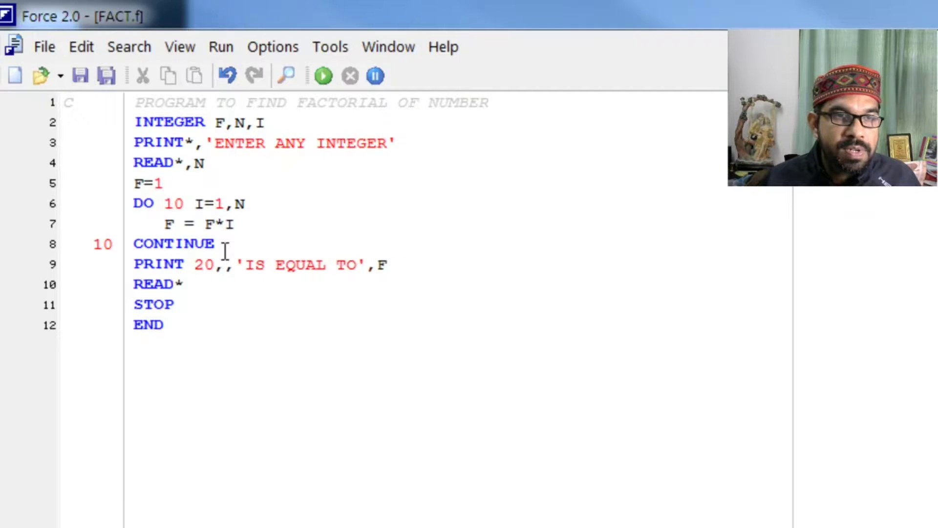
pyautogui.press('Delete')
pyautogui.press('Delete')
pyautogui.press('Delete')
pyautogui.press('Delete')
pyautogui.press('Delete')
pyautogui.press('Delete')
pyautogui.press('Delete')
pyautogui.press('Delete')
pyautogui.press('Delete')
pyautogui.press('Delete')
pyautogui.press('Delete')
pyautogui.press('Delete')
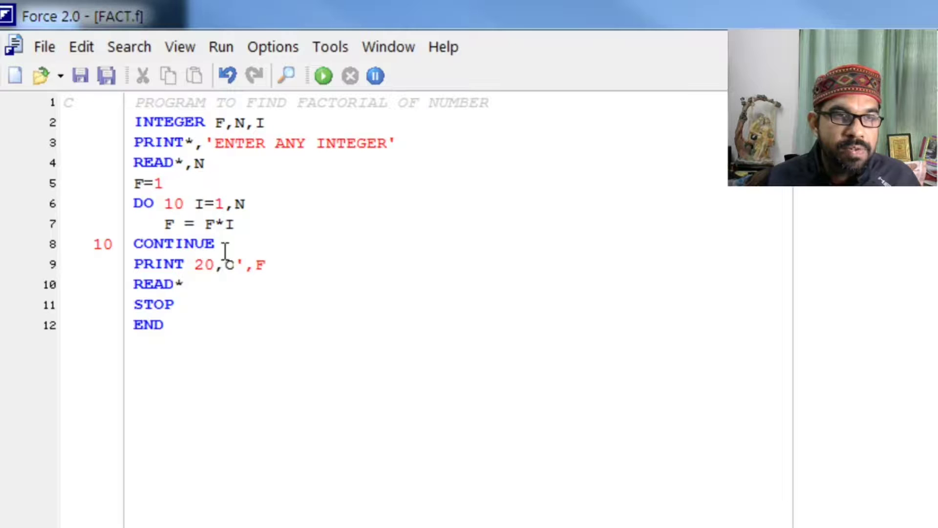
pyautogui.press('Delete')
pyautogui.press('Delete')
pyautogui.write('N')
pyautogui.press('Right')
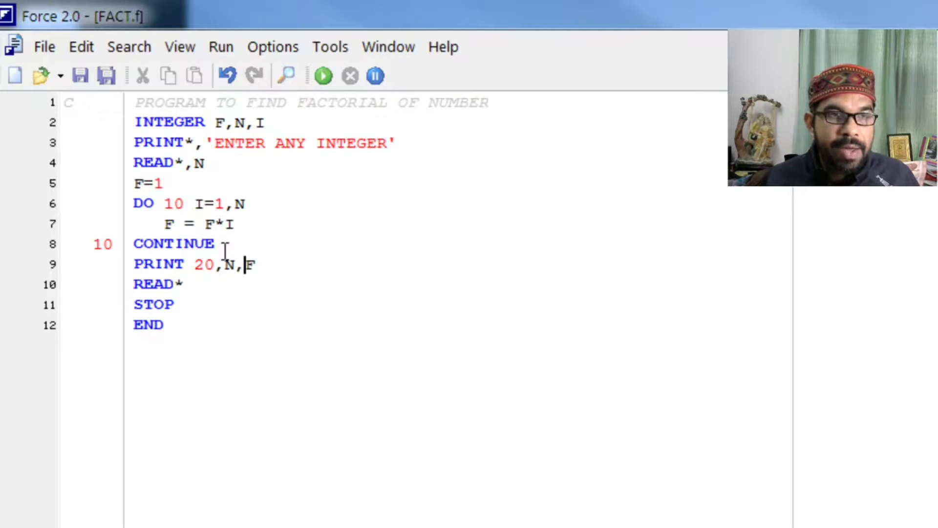
# Step: Insert an empty line below the PRINT 20,N,F statement
pyautogui.press('Right')
pyautogui.press('Return')
pyautogui.press('BackSpace')
pyautogui.press('BackSpace')
pyautogui.press('BackSpace')
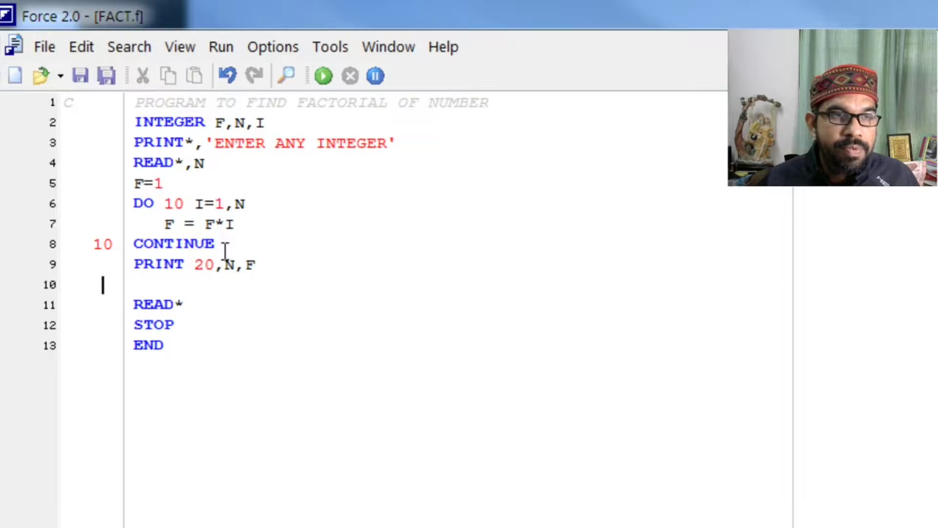
pyautogui.press('BackSpace')
pyautogui.write('20')
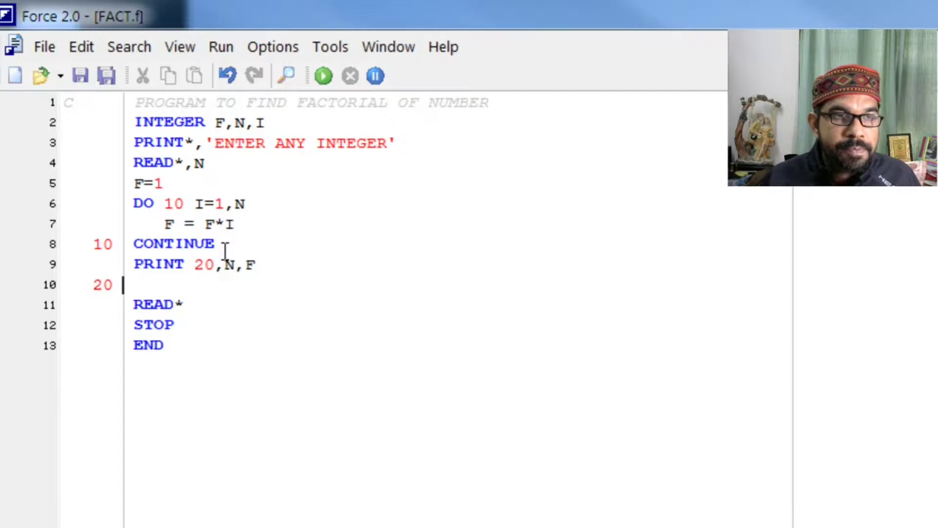
# Step: Write line 20 FORMAT(5X,'FACTORIAL OF NUMBER',I3,'BE =',I10)
pyautogui.press('BackSpace')
pyautogui.write('FOR')
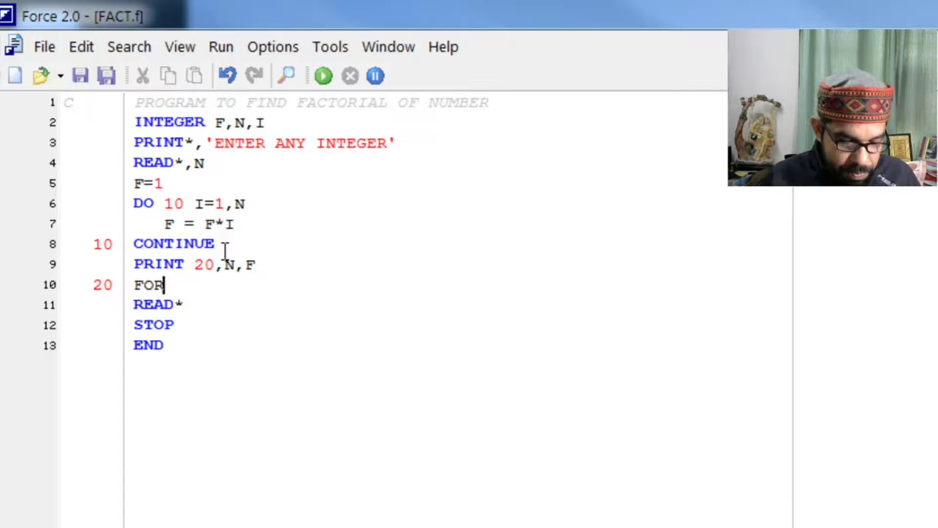
pyautogui.write('MAT()')
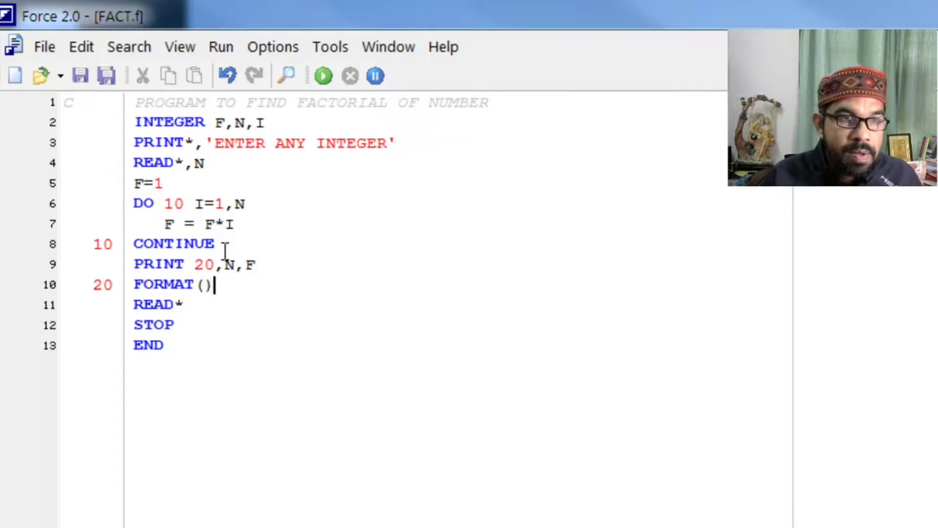
pyautogui.press('Left')
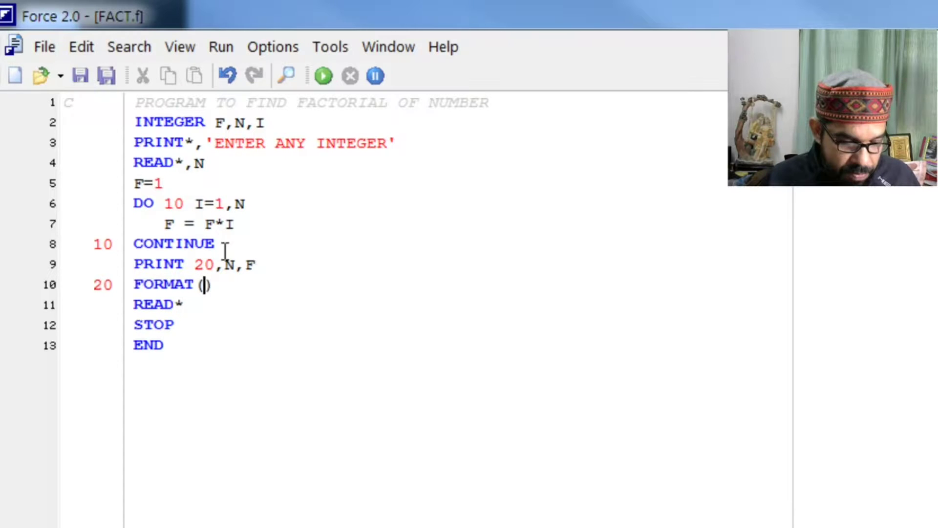
pyautogui.write('5X, ')
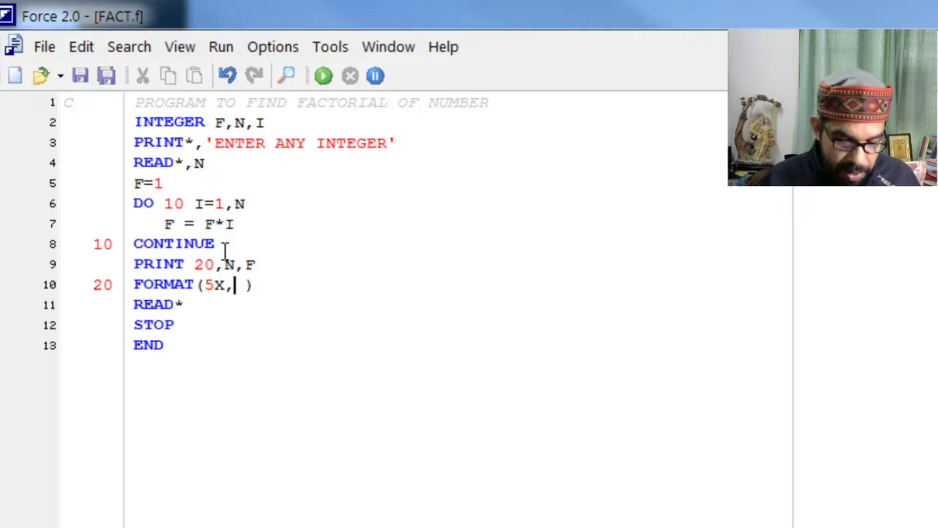
pyautogui.write("''")
pyautogui.press('Left')
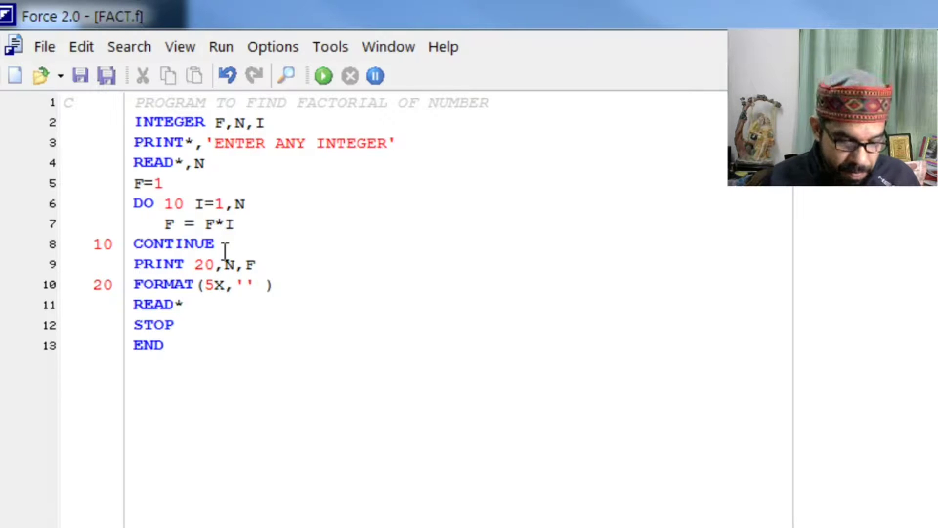
pyautogui.write('FA')
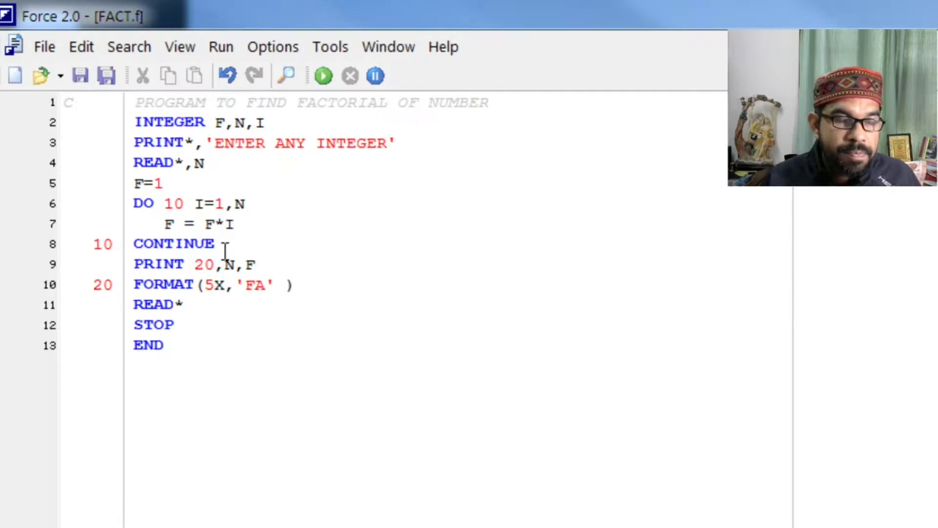
pyautogui.write('C')
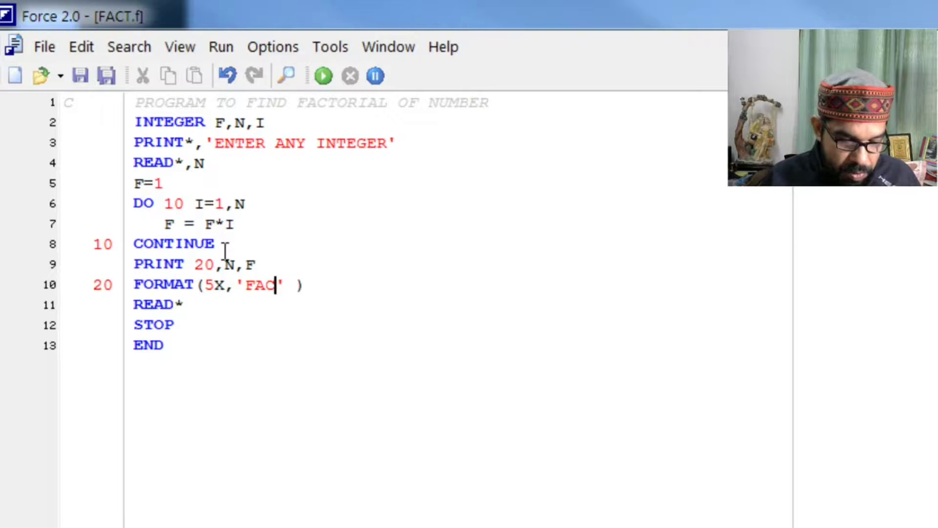
pyautogui.write('TO')
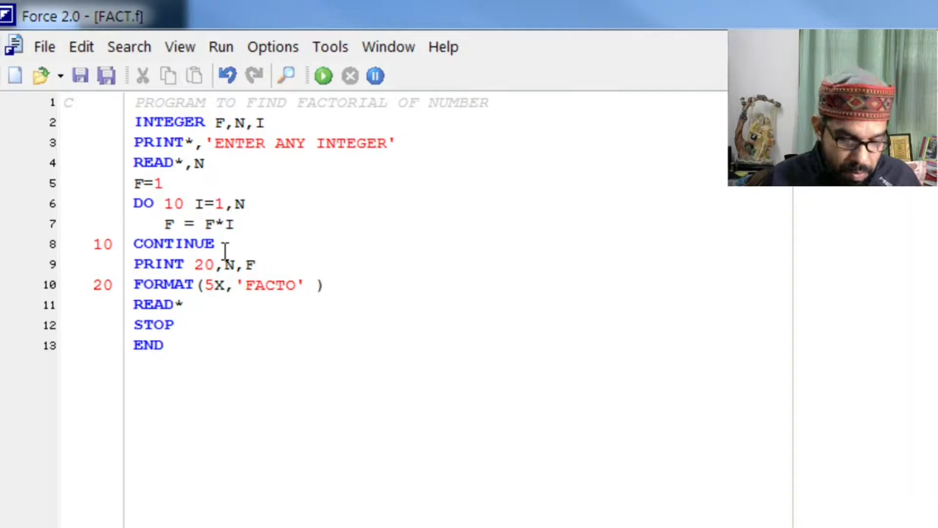
pyautogui.write('RIAL ')
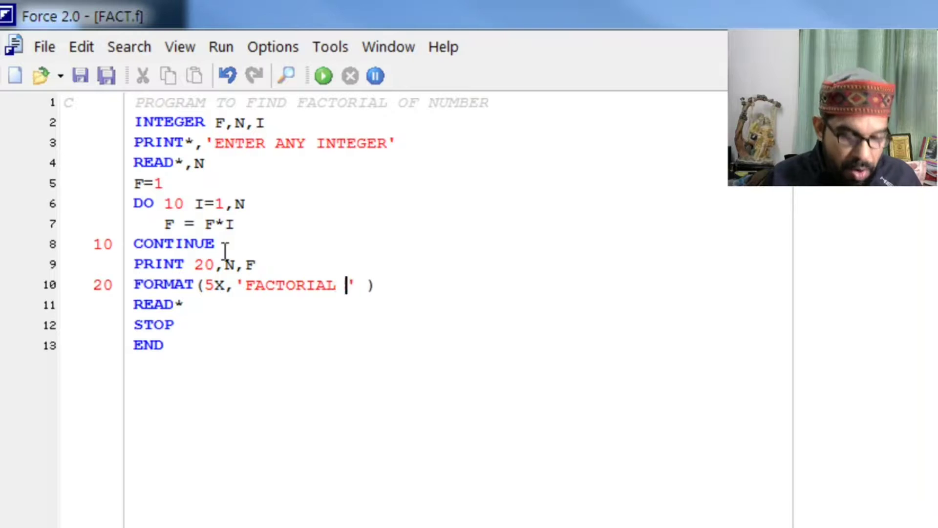
pyautogui.write('OF NUM')
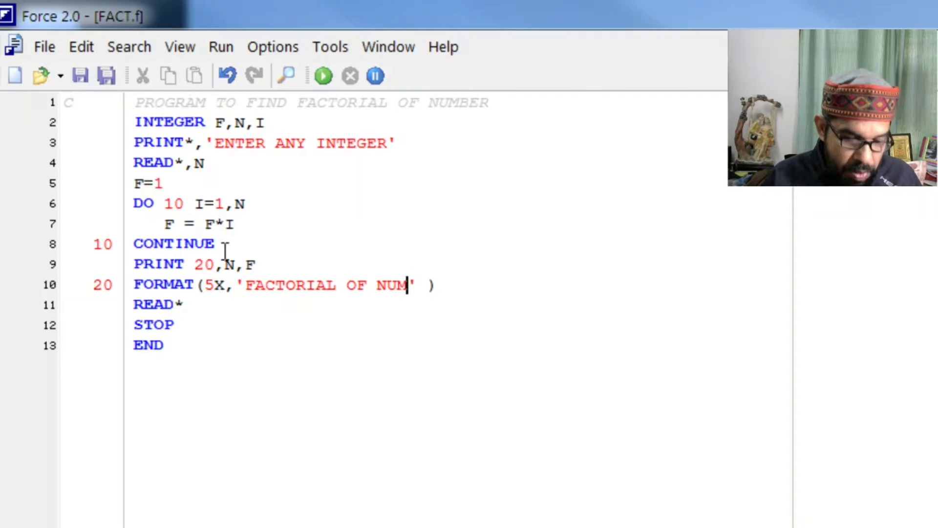
pyautogui.write("BER'")
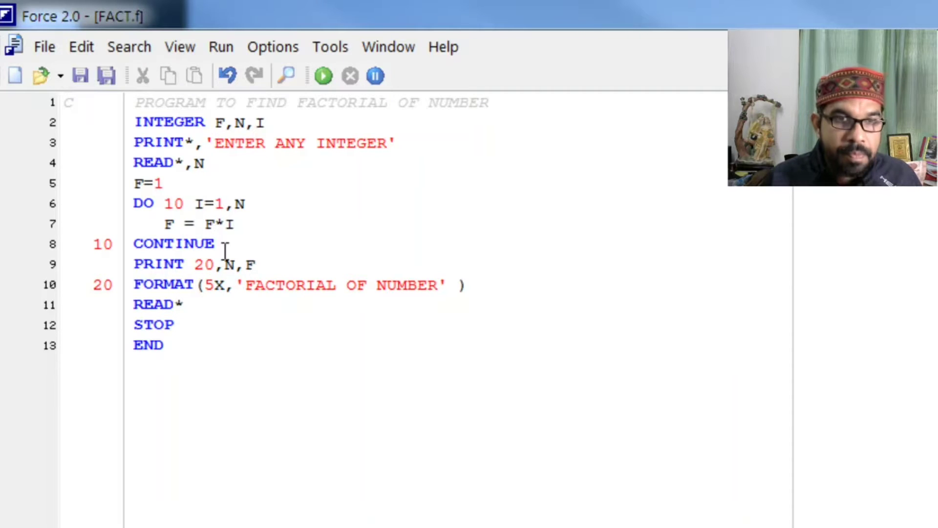
pyautogui.write(',')
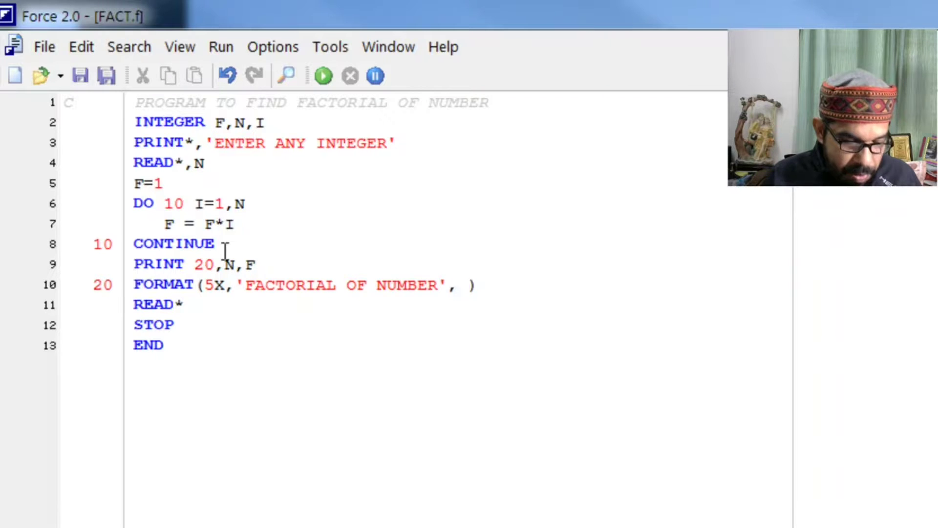
pyautogui.write('I3')
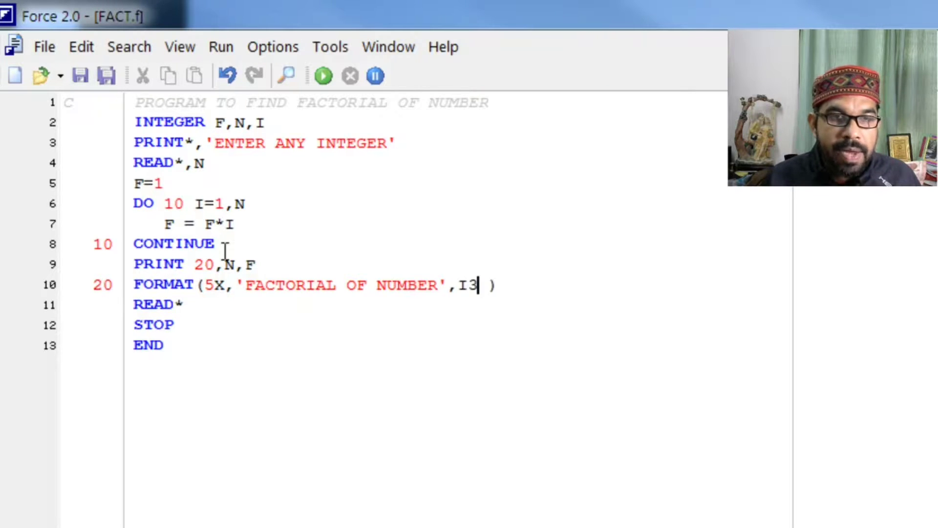
pyautogui.write(',')
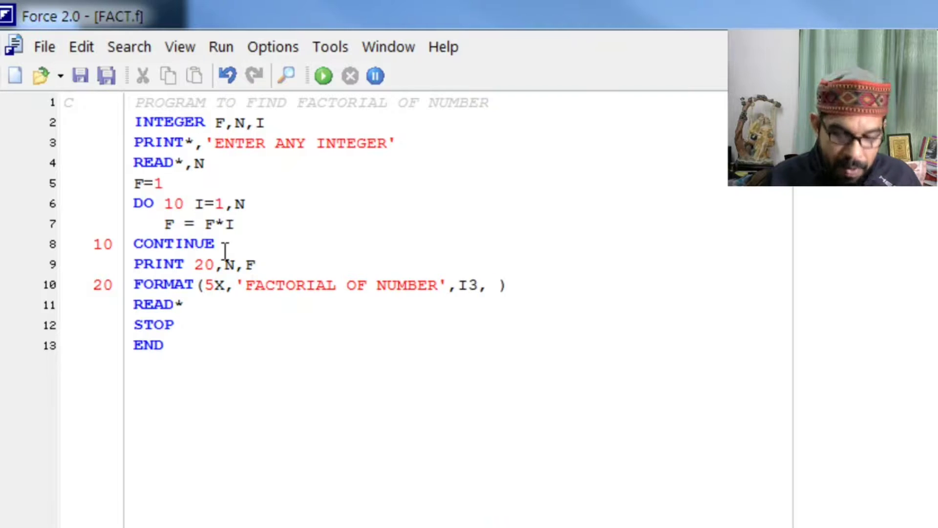
pyautogui.write("''")
pyautogui.press('Left')
pyautogui.write('BE')
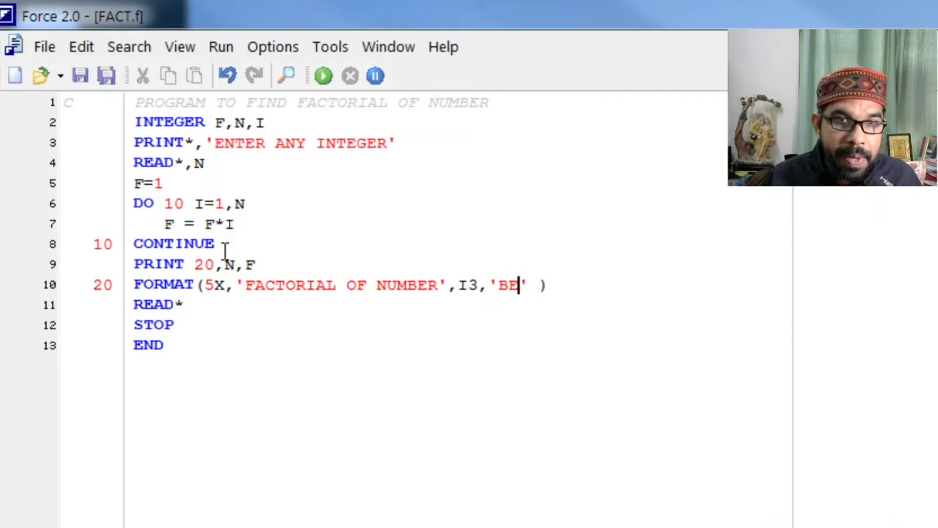
pyautogui.write(" ='")
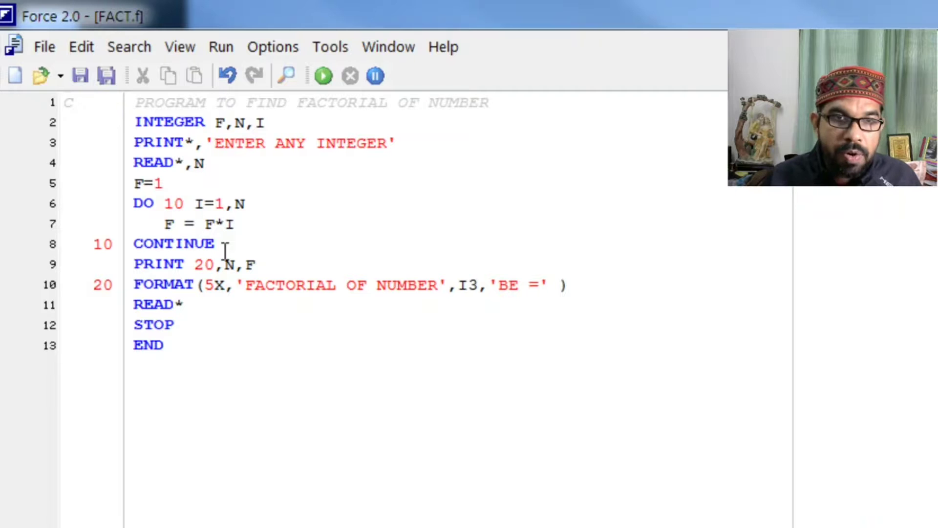
pyautogui.write(',')
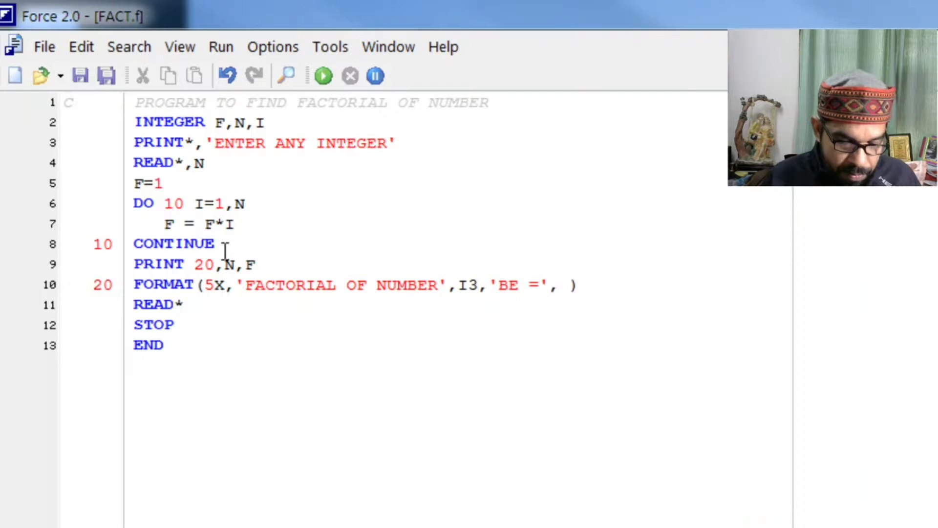
pyautogui.write('I10')
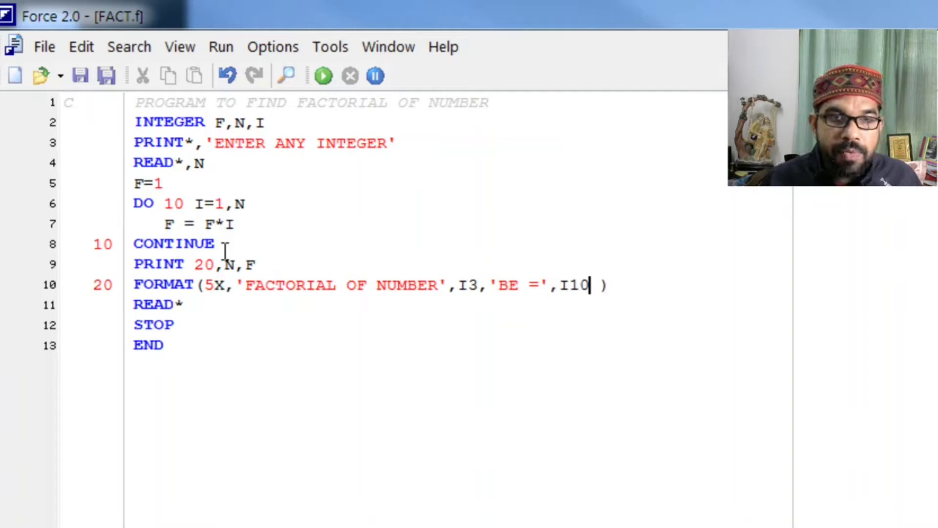
pyautogui.press('Delete')
pyautogui.press('Left')
pyautogui.press('Left')
pyautogui.press('Left')
pyautogui.press('Left')
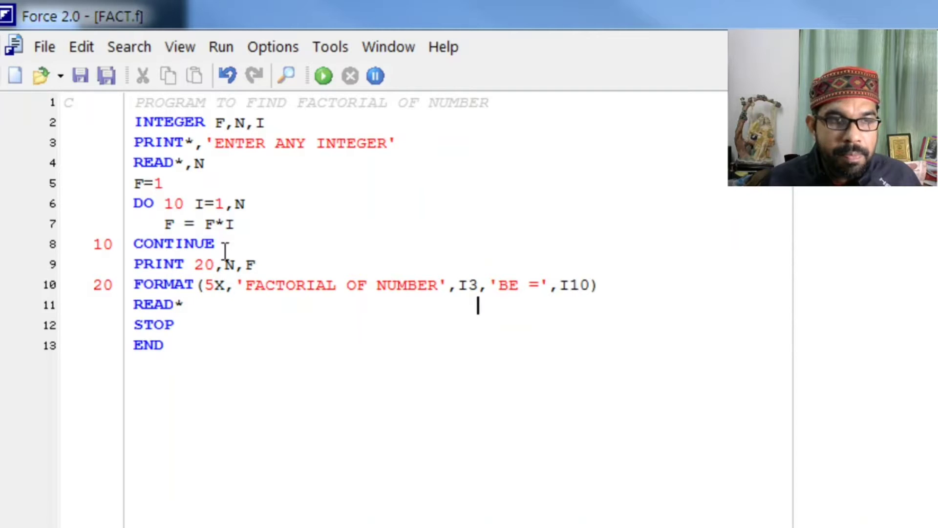
pyautogui.press('Left')
pyautogui.press('Left')
pyautogui.press('Left')
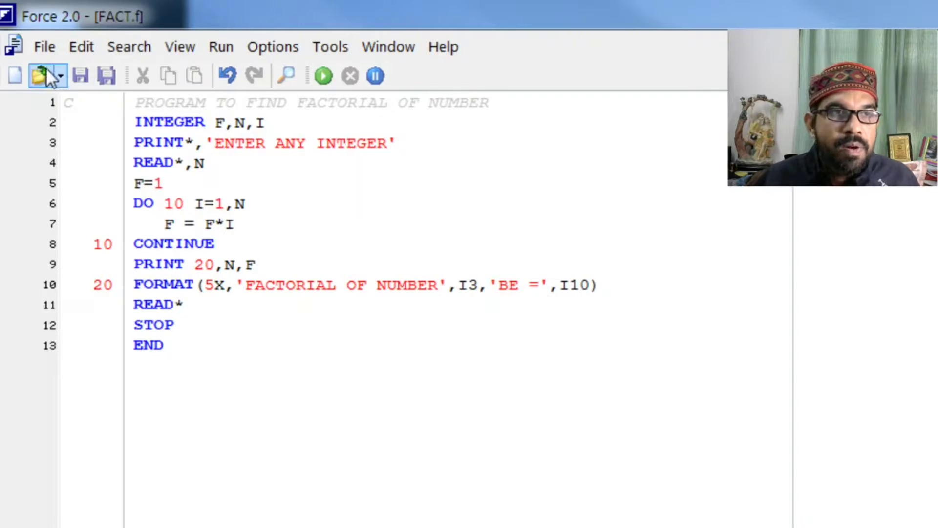
# Step: Save FACT.f, compile it, and run the program
pyautogui.click(78, 72)
pyautogui.click(222, 47)
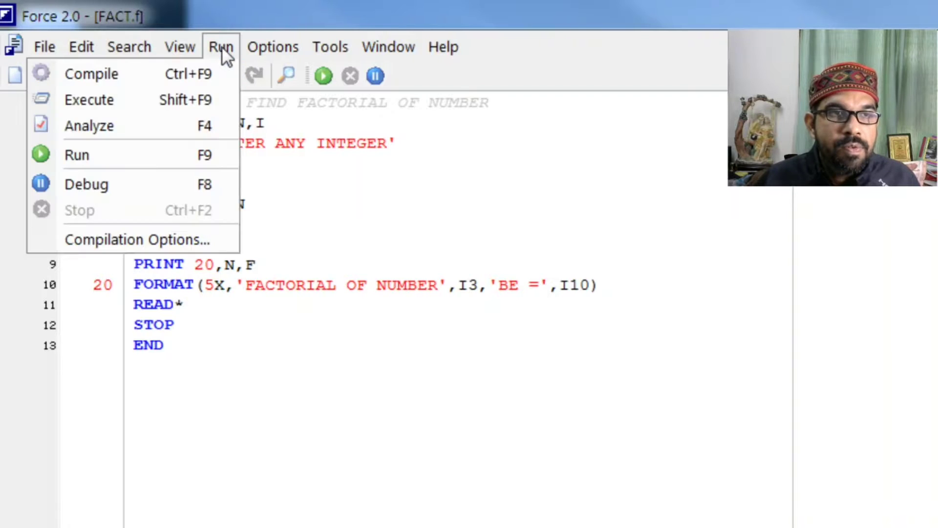
pyautogui.click(193, 70)
pyautogui.click(733, 488)
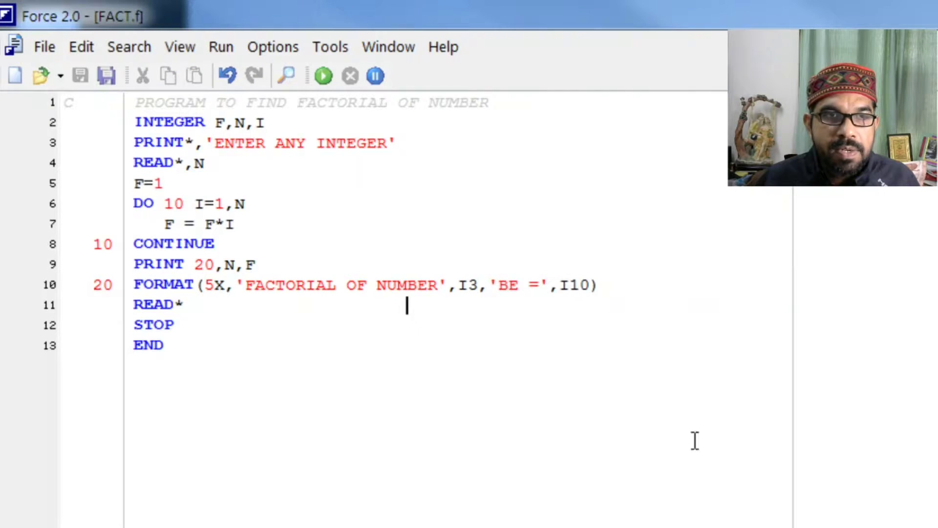
pyautogui.click(323, 76)
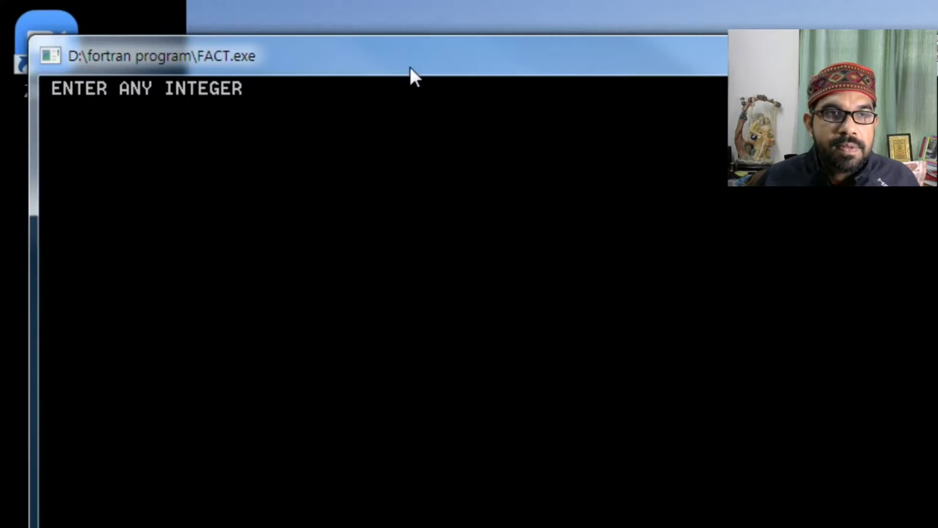
# Step: Maximize the console and enter 5, getting '5BE = 120' run together
pyautogui.doubleClick(377, 60)
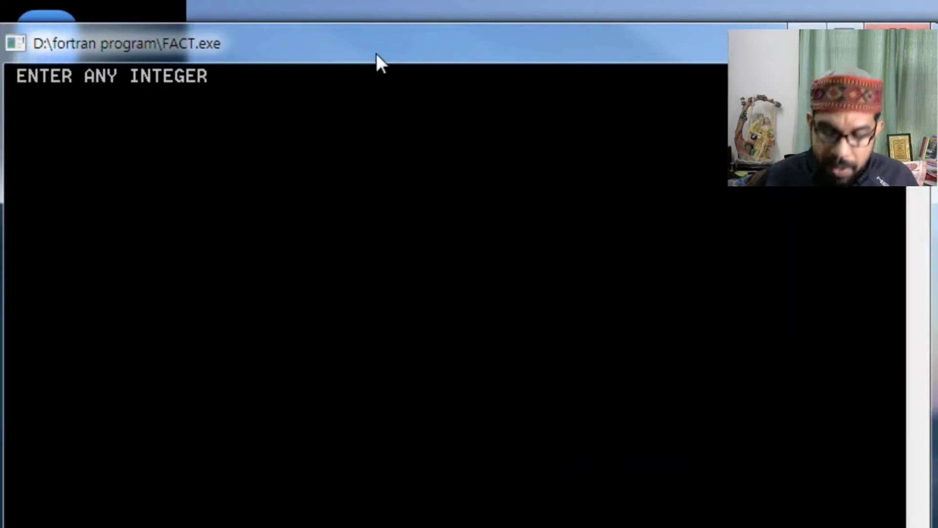
pyautogui.write('5')
pyautogui.press('Return')
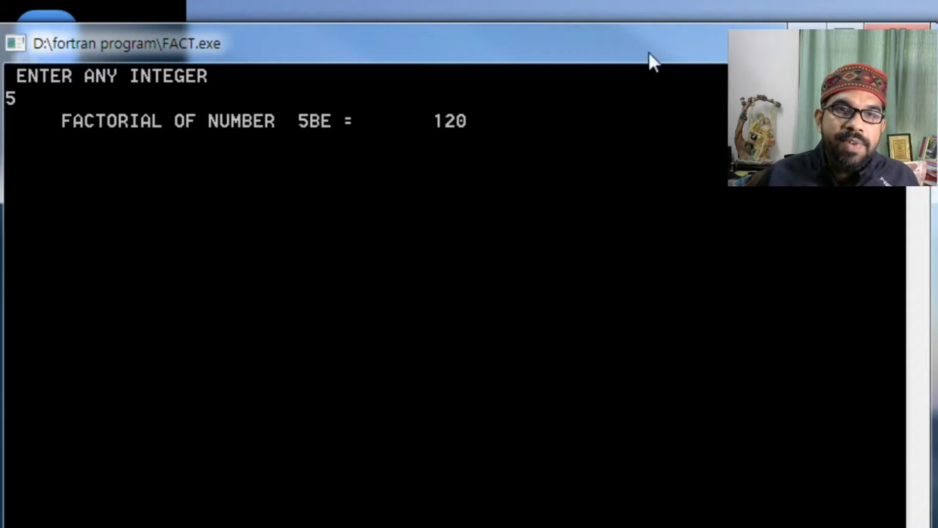
# Step: Close the console and change the FORMAT to use 3X,'BE =',I5
pyautogui.press('Return')
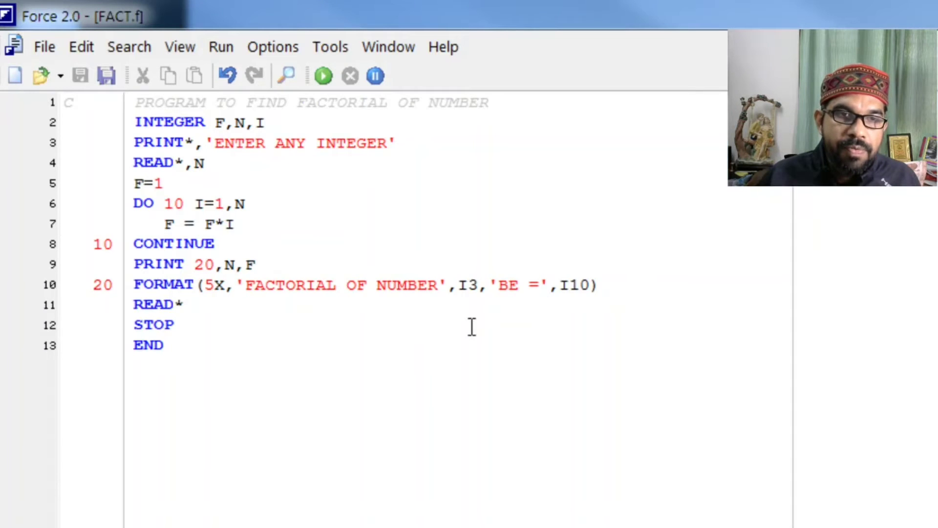
pyautogui.click(489, 285)
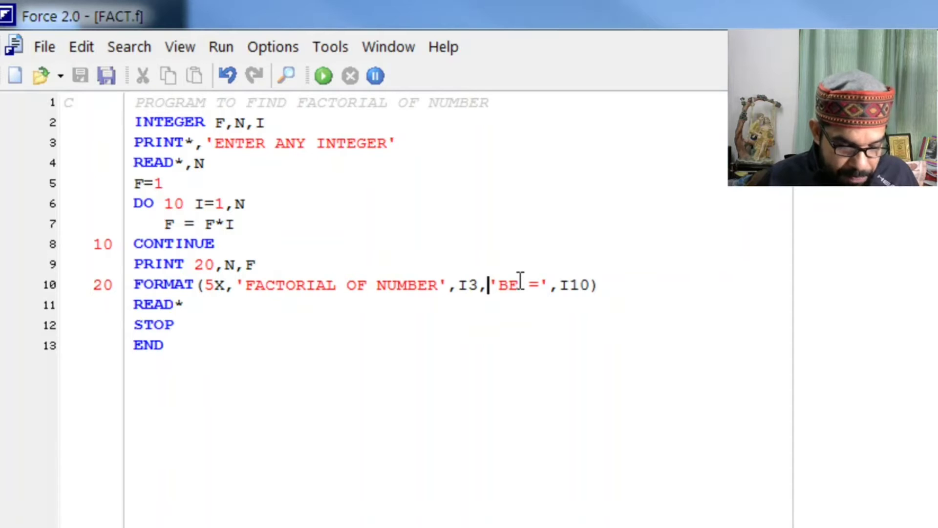
pyautogui.write('3X,')
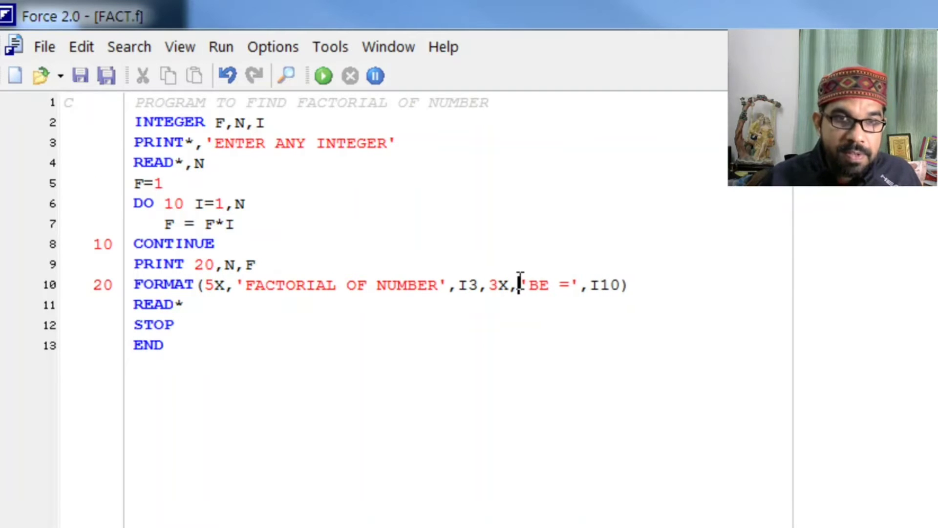
pyautogui.press('Right')
pyautogui.press('Right')
pyautogui.press('Right')
pyautogui.press('Right')
pyautogui.press('Right')
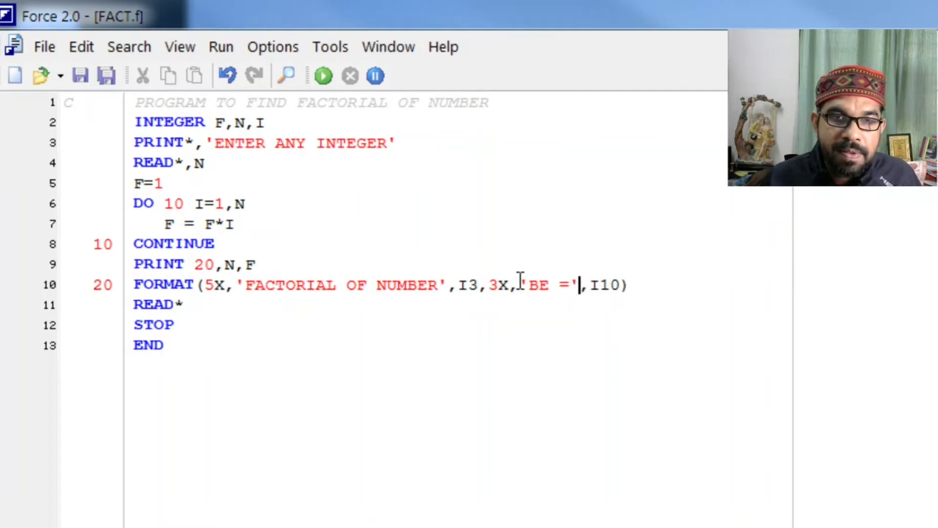
pyautogui.press('Right')
pyautogui.press('Right')
pyautogui.press('Delete')
pyautogui.press('Delete')
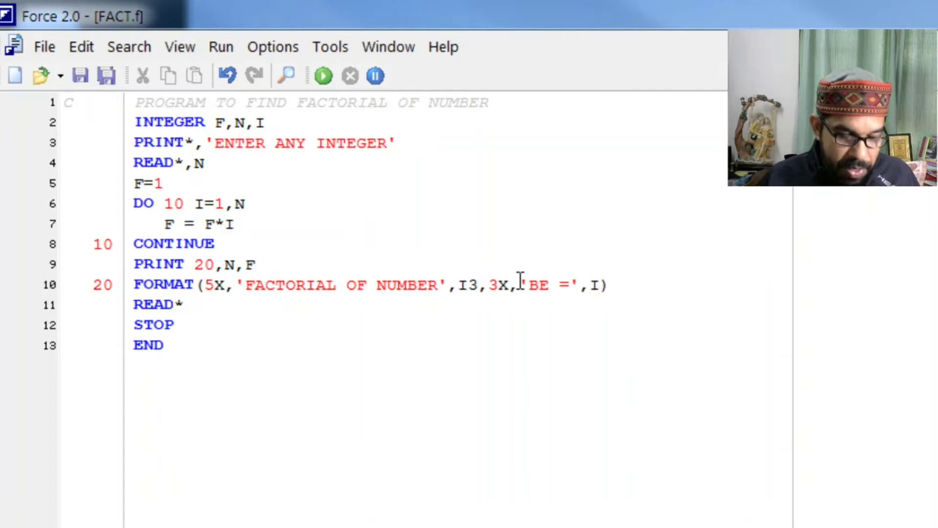
pyautogui.write('5')
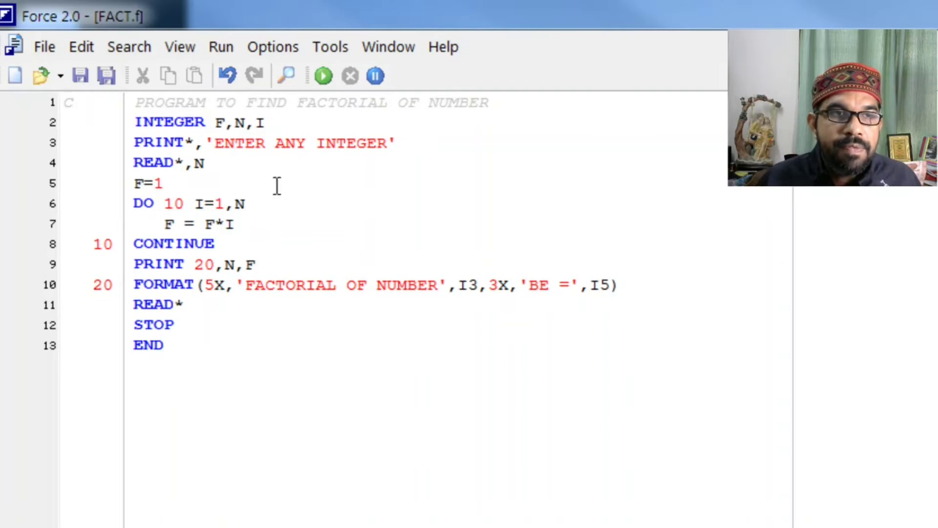
# Step: Recompile FACT.f and run it again
pyautogui.click(219, 47)
pyautogui.click(214, 53)
pyautogui.click(212, 74)
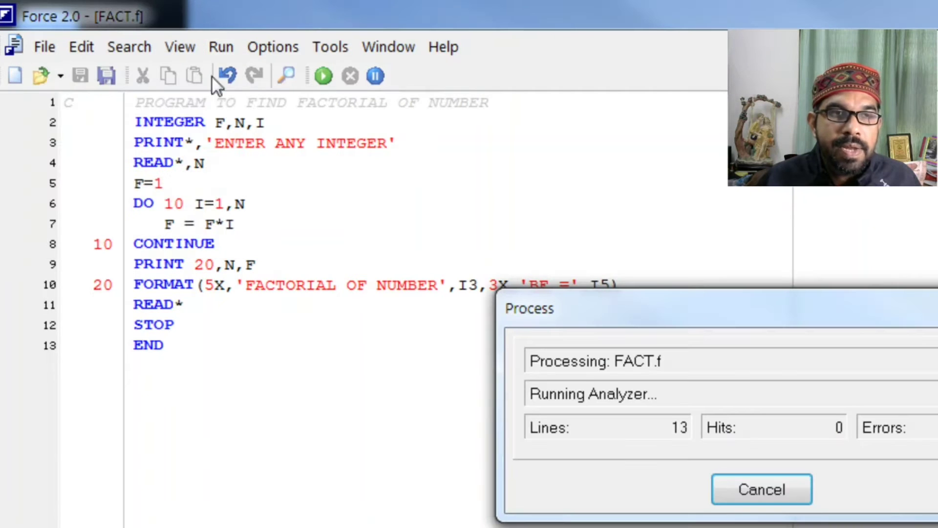
pyautogui.click(740, 487)
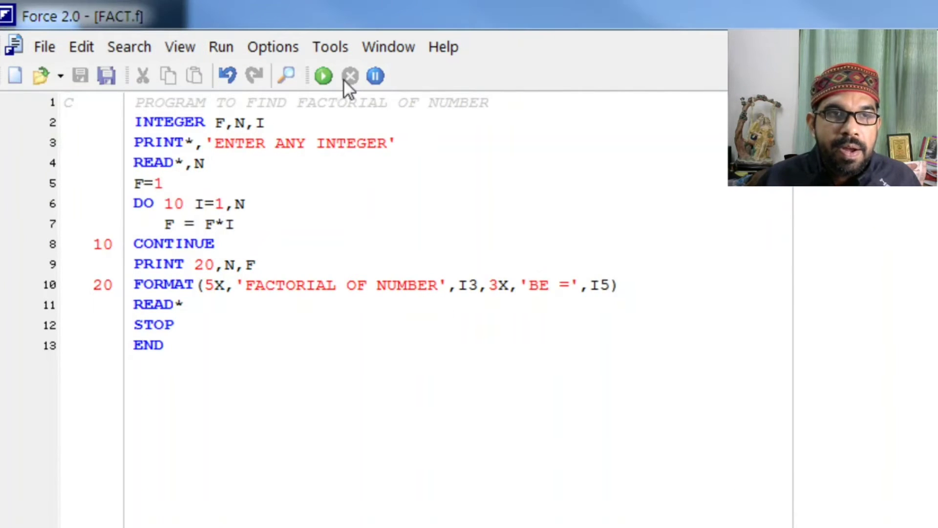
pyautogui.click(326, 75)
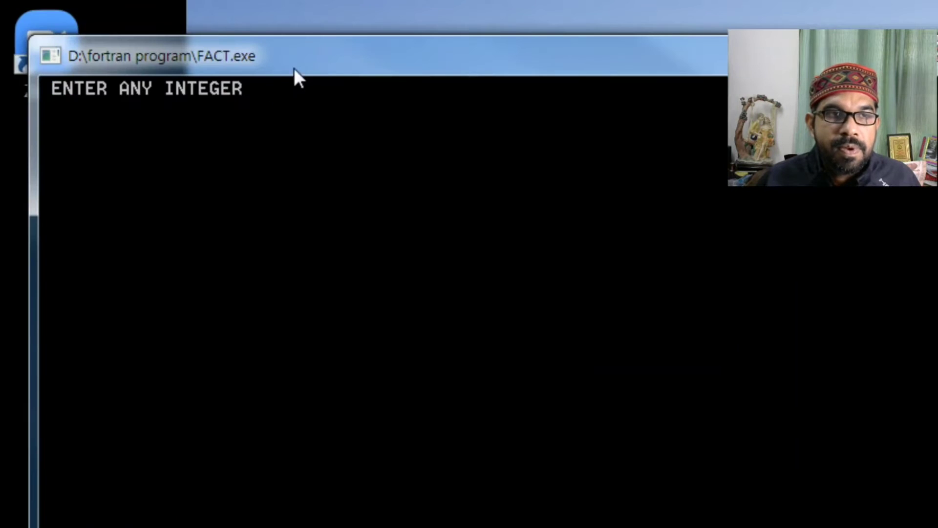
pyautogui.write('5')
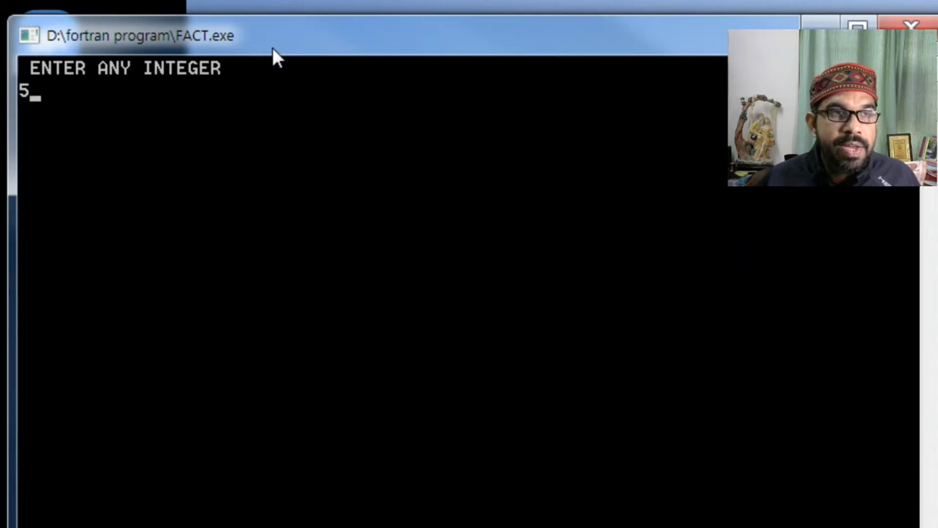
# Step: Enter 5 to see 'FACTORIAL OF NUMBER 5 BE = 120', then close the console
pyautogui.press('Return')
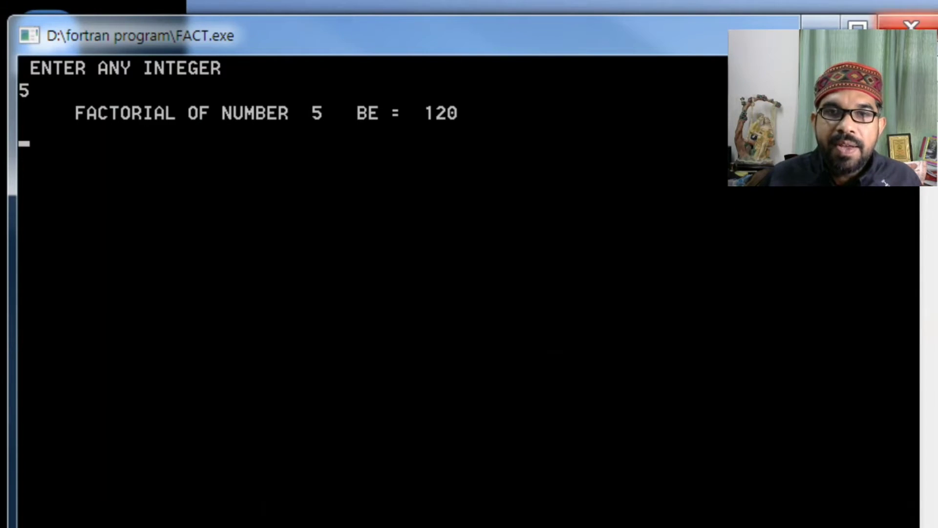
pyautogui.click(911, 27)
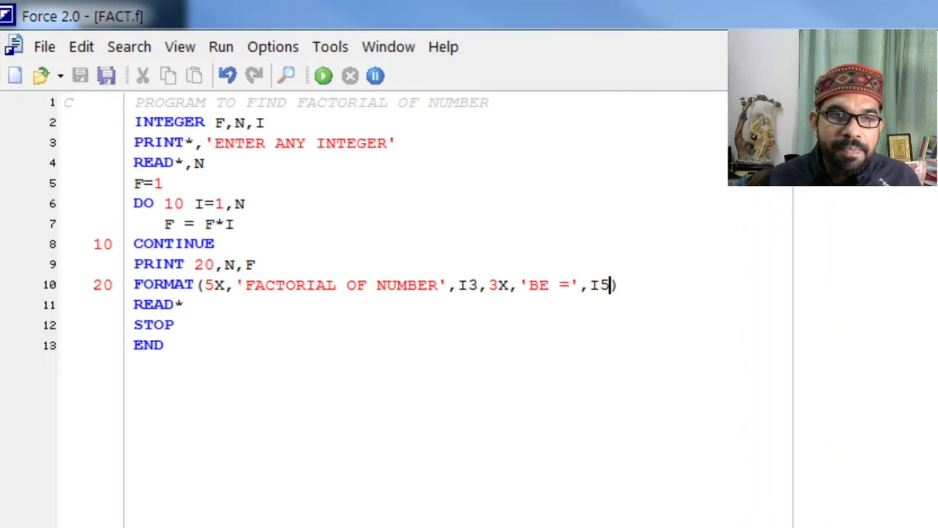